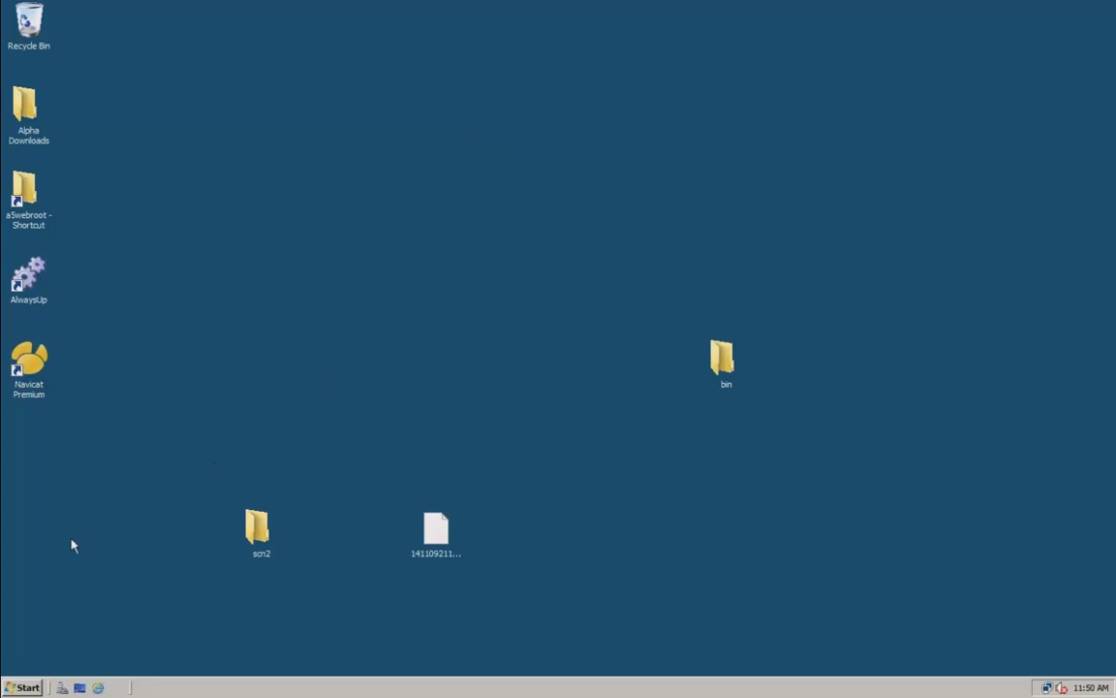
# Step: Search the system for "sch", open Task Scheduler and show the contents of the Task Scheduler Library
pyautogui.click(28, 687)
pyautogui.write('sch')
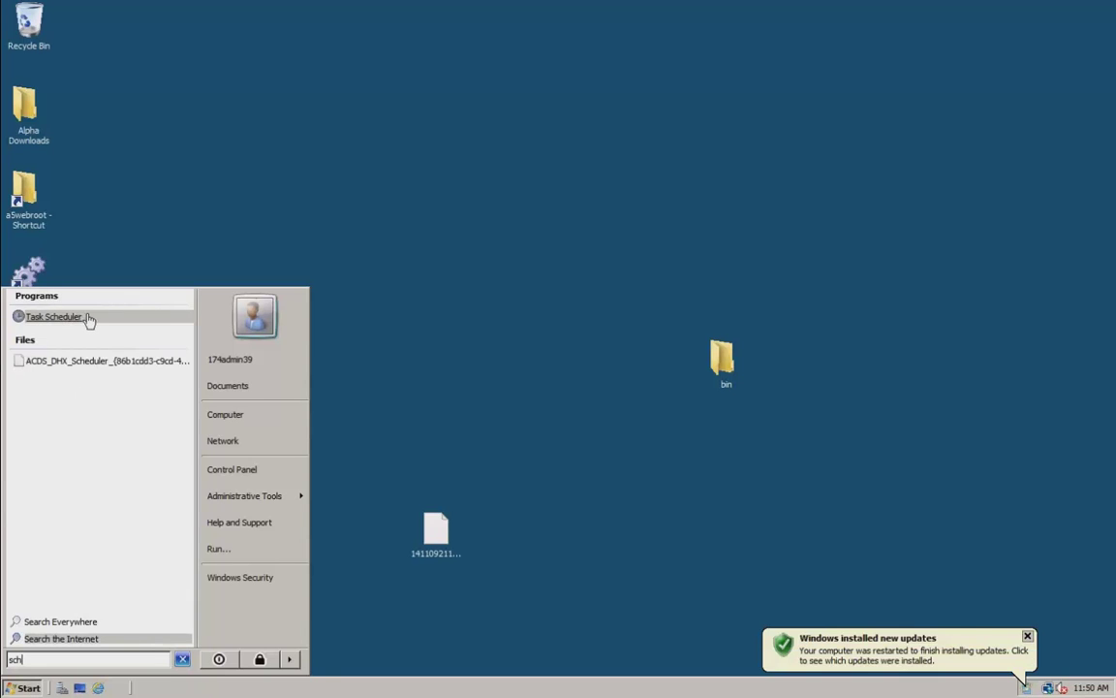
pyautogui.click(90, 318)
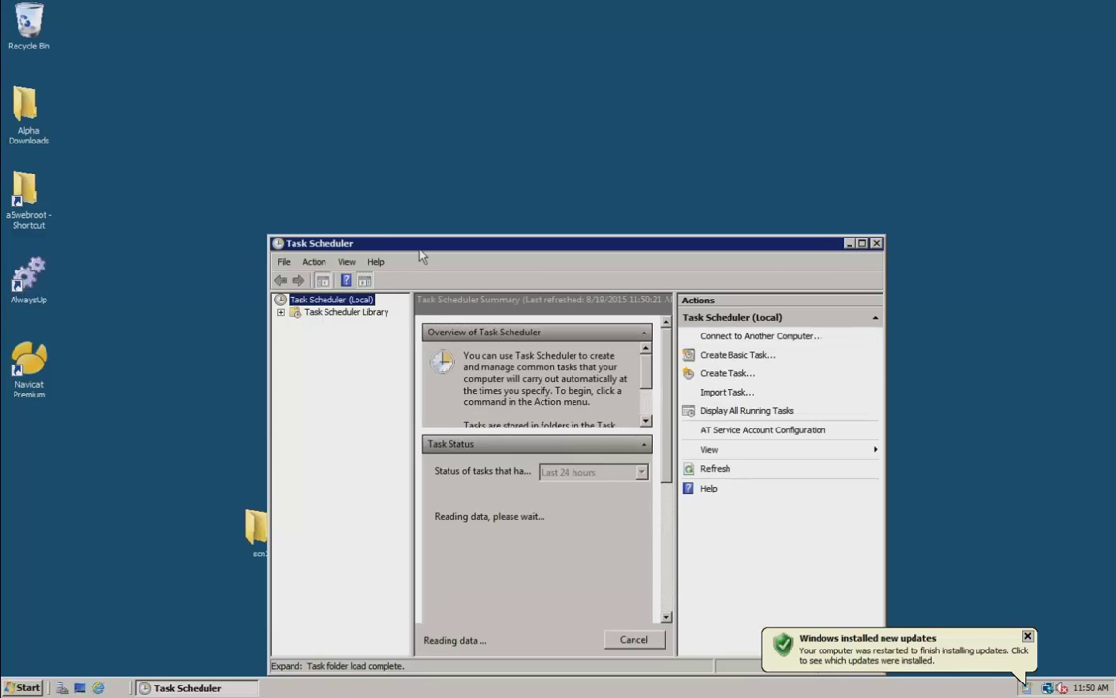
pyautogui.moveTo(421, 250); pyautogui.dragTo(376, 88)
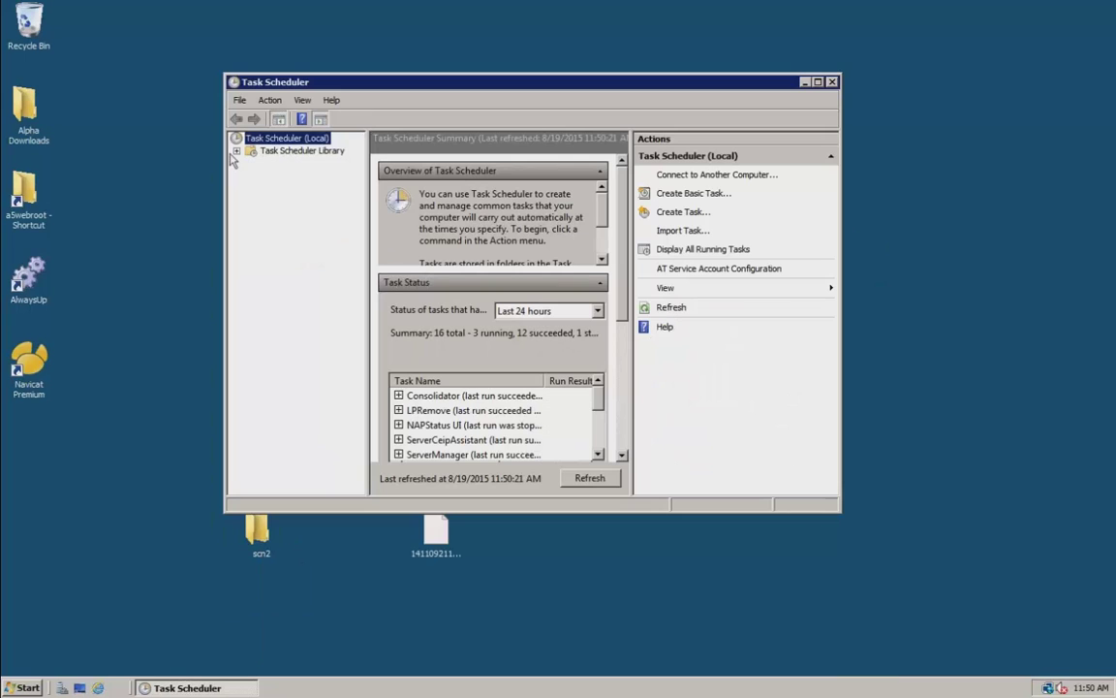
pyautogui.click(296, 153)
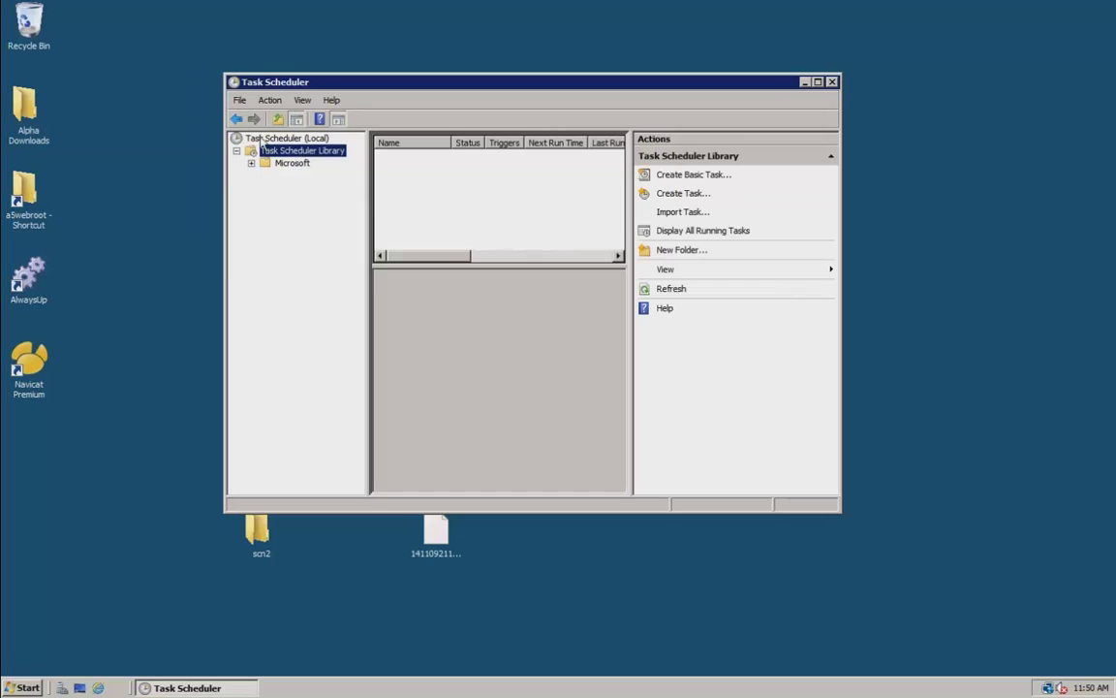
# Step: Start a basic task on Task Scheduler (Local), named "Weekly Process" with the description "ljas;ljf;lasjd"
pyautogui.click(288, 139)
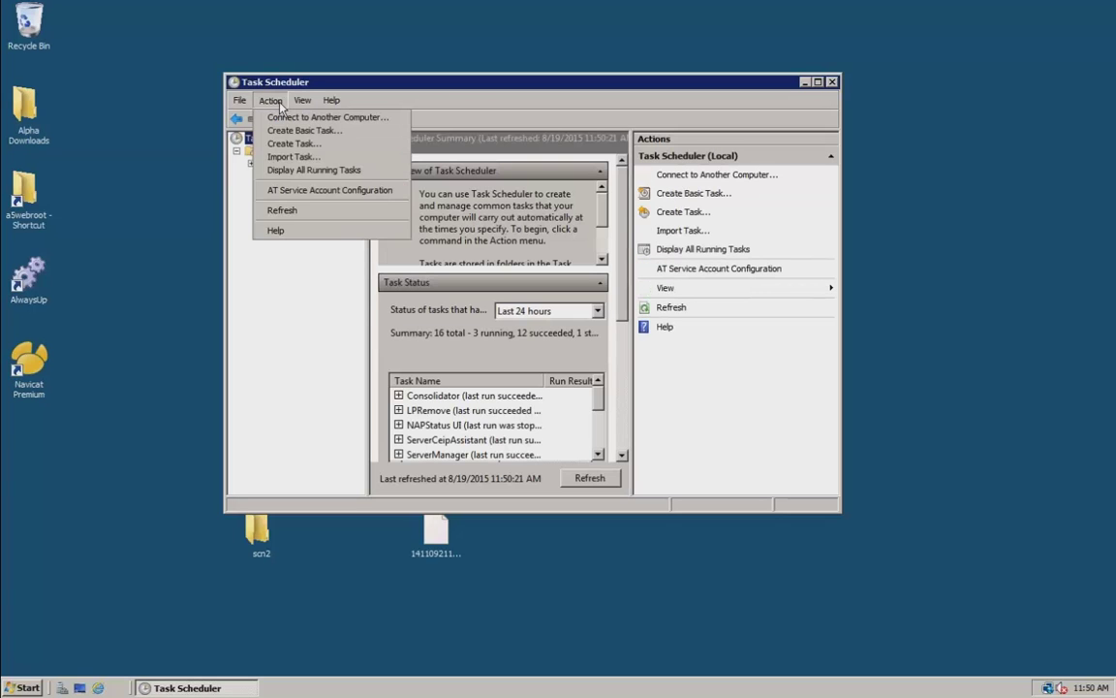
pyautogui.rightClick(291, 139)
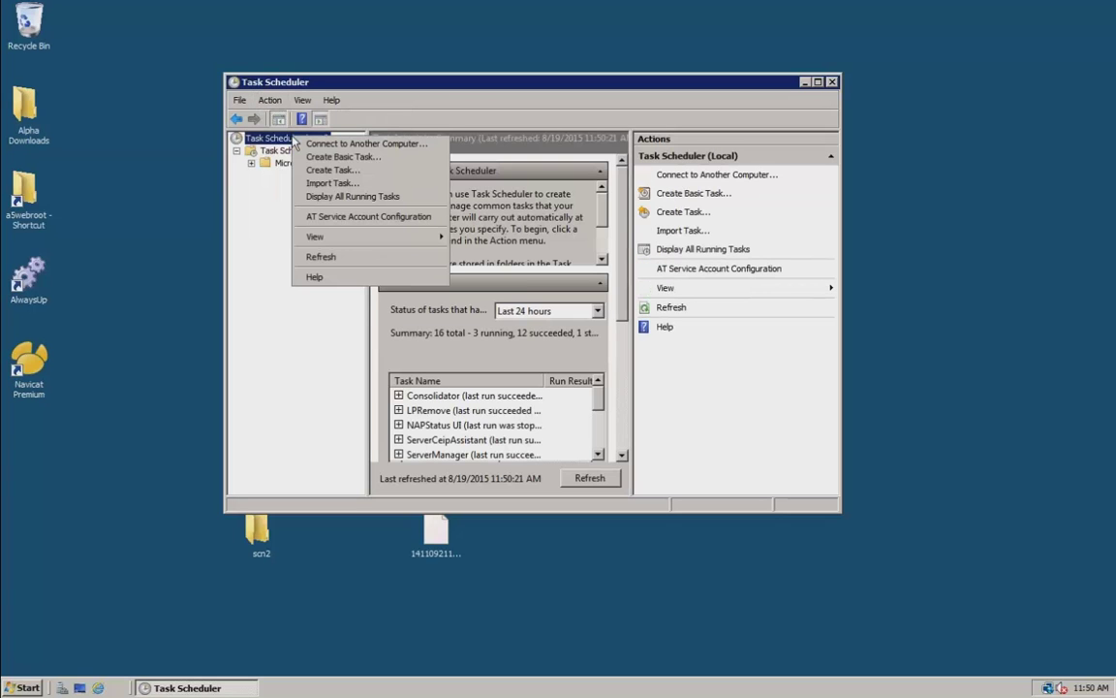
pyautogui.click(346, 158)
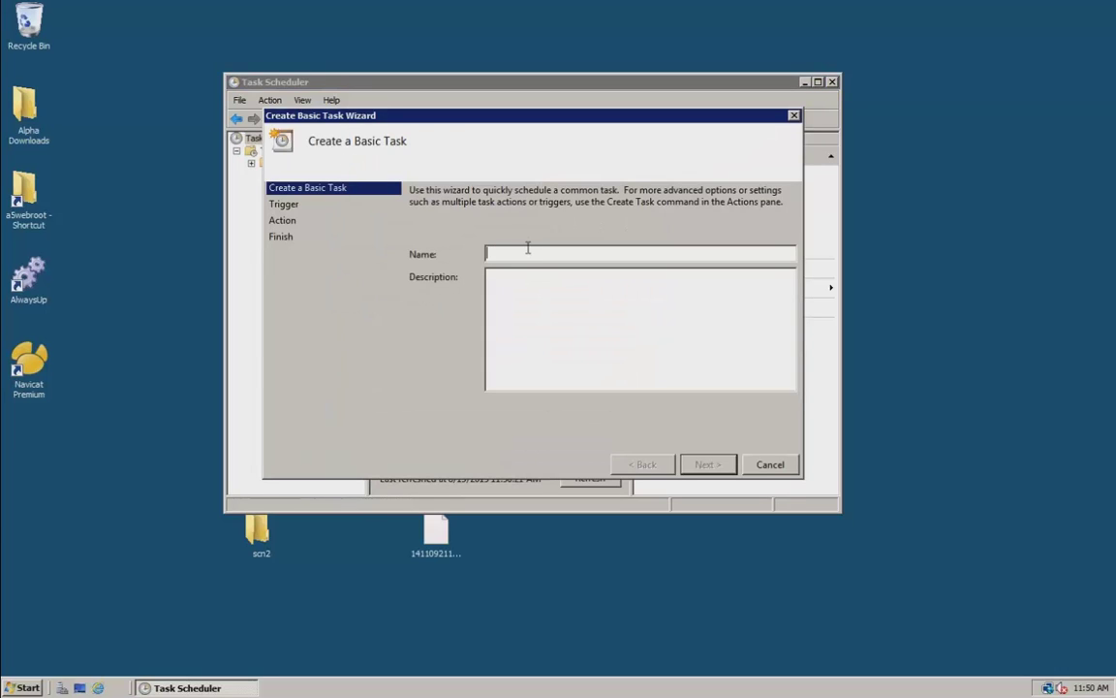
pyautogui.write('Weekly Process')
pyautogui.press('Tab')
pyautogui.write('ljas;ljf;lasjd')
pyautogui.click(706, 464)
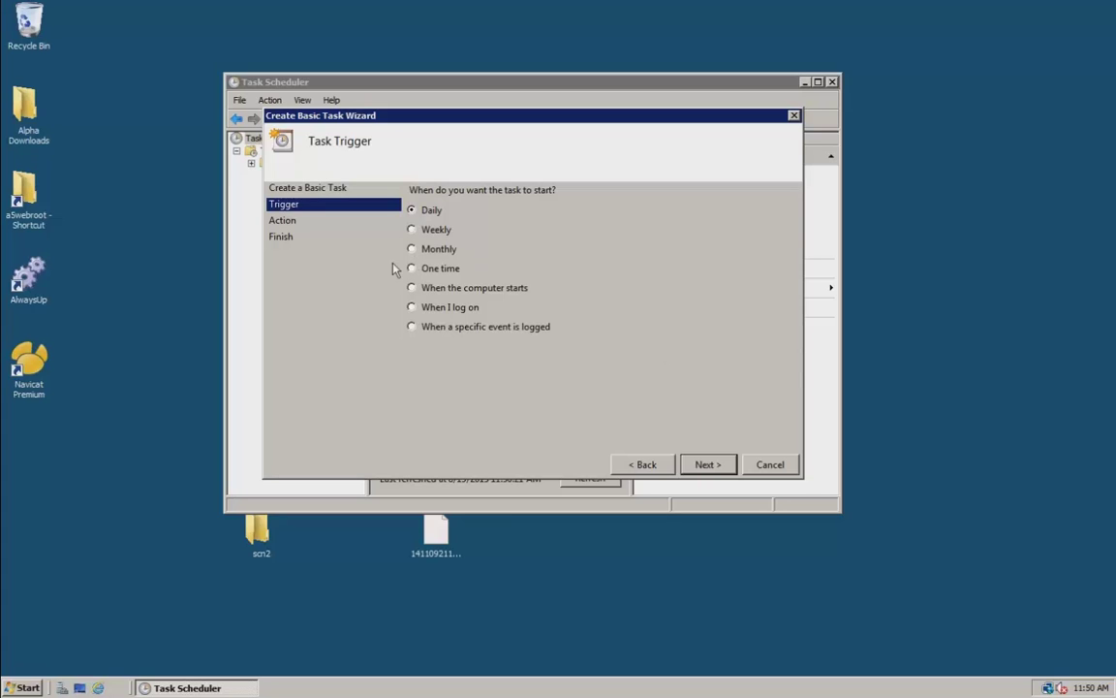
# Step: Set the task's trigger to weekly, recurring every Friday
pyautogui.press('Down')
pyautogui.click(706, 464)
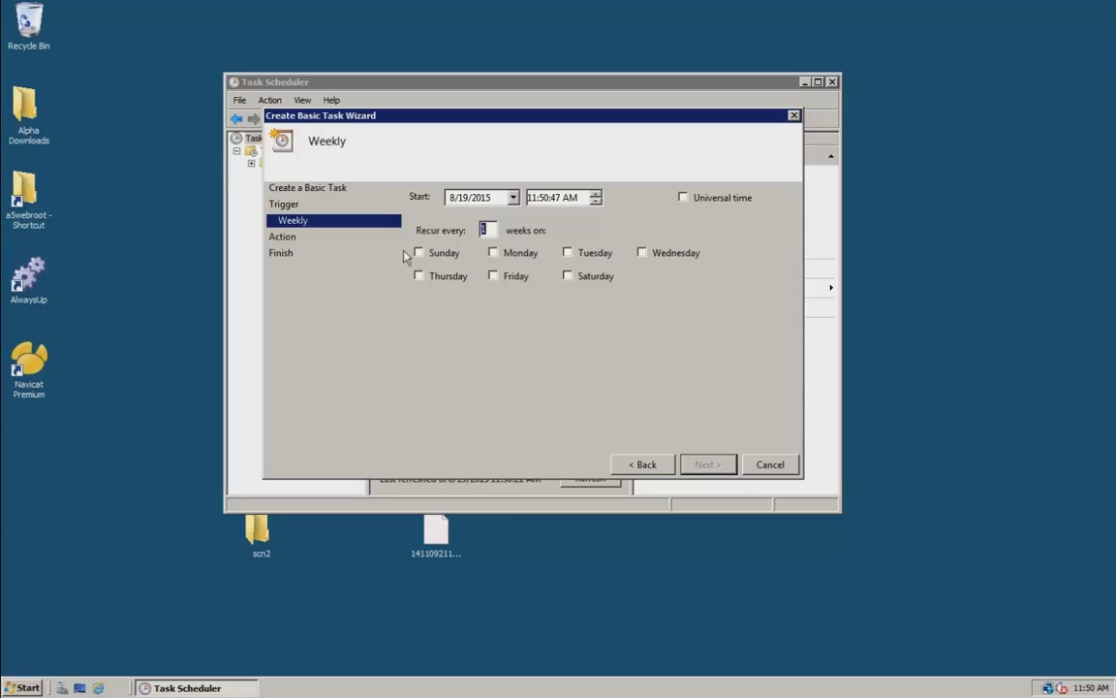
pyautogui.click(494, 276)
pyautogui.click(708, 464)
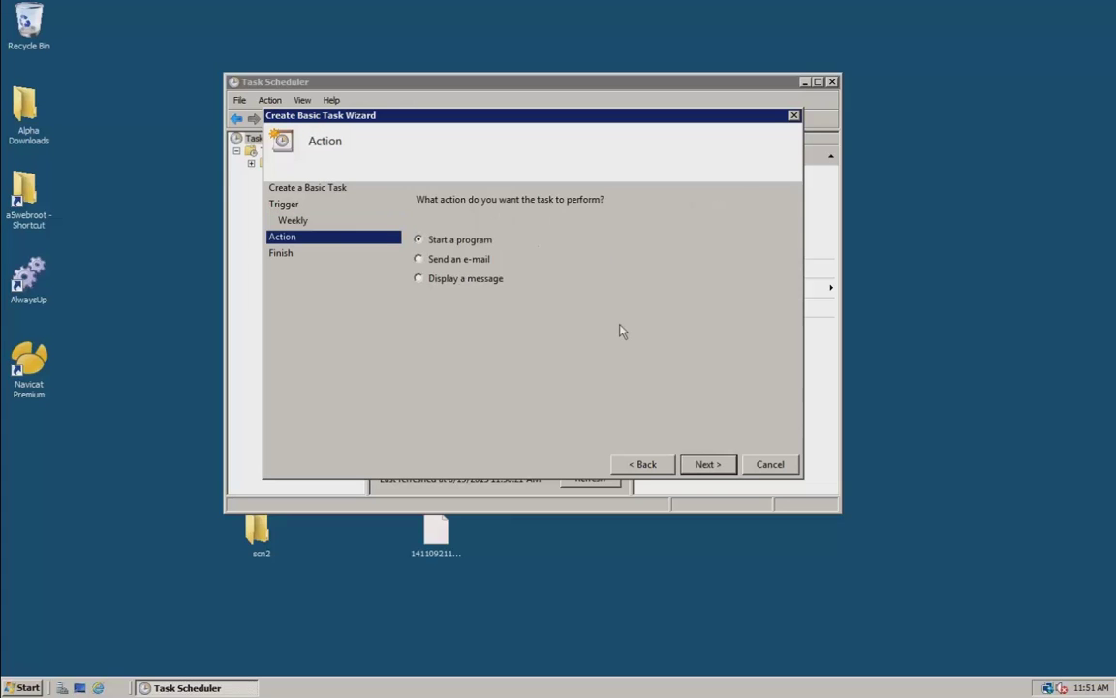
# Step: Choose starting a program as the task's action and proceed to the program details
pyautogui.click(475, 266)
pyautogui.click(474, 281)
pyautogui.click(461, 241)
pyautogui.click(706, 464)
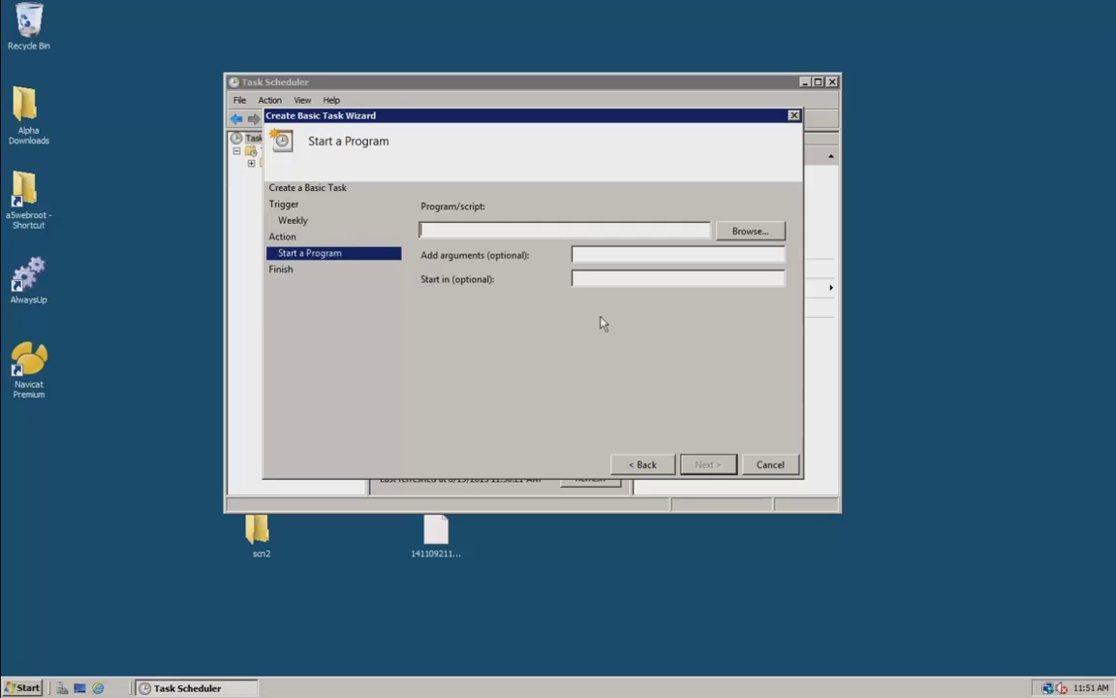
pyautogui.click(748, 231)
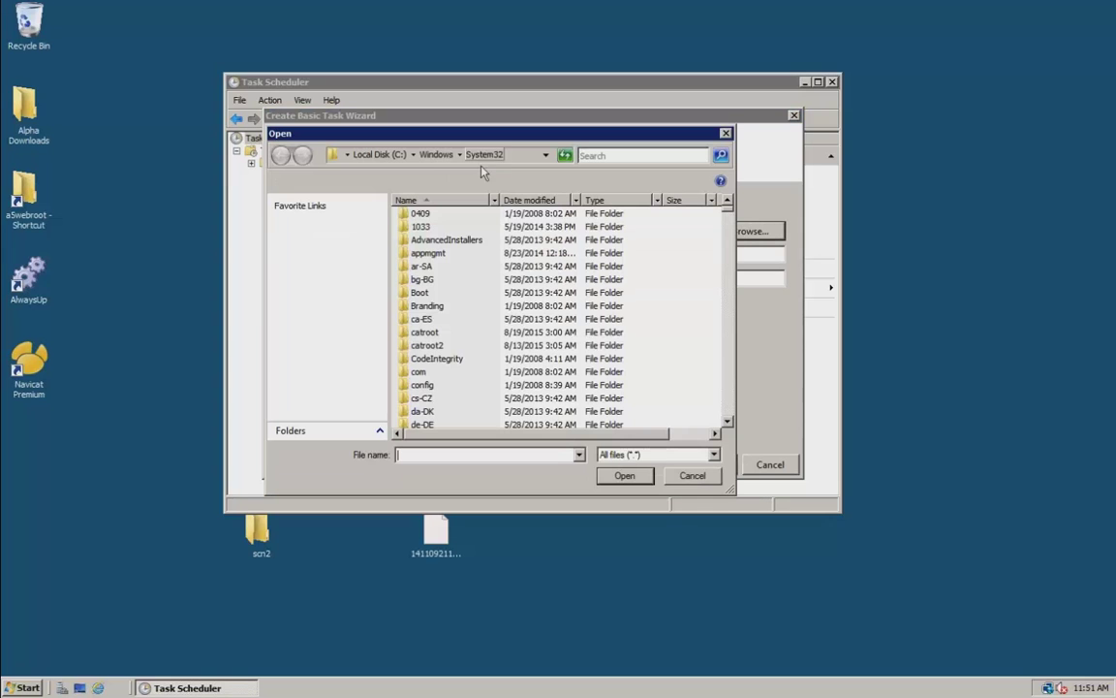
pyautogui.press('Escape')
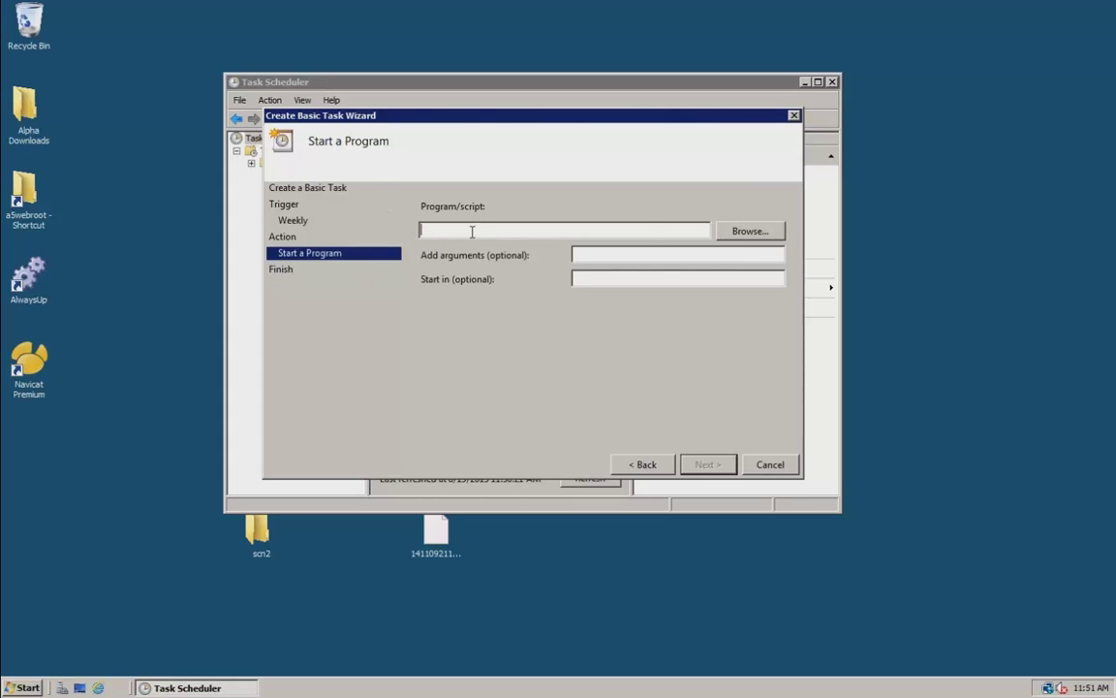
pyautogui.click(736, 237)
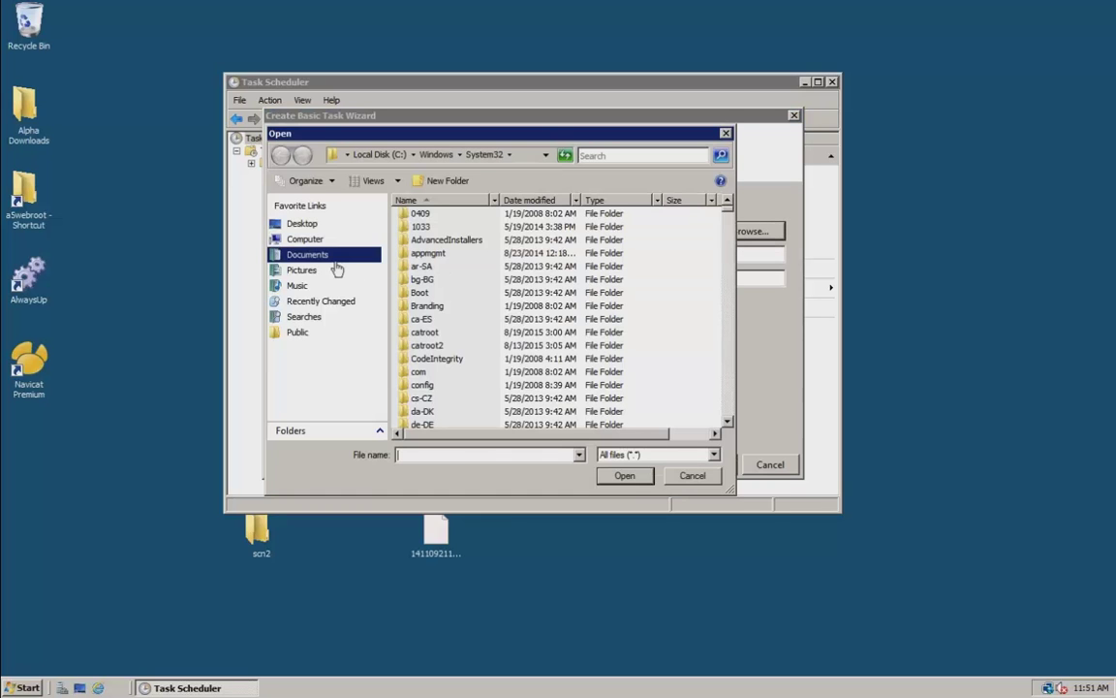
pyautogui.click(308, 240)
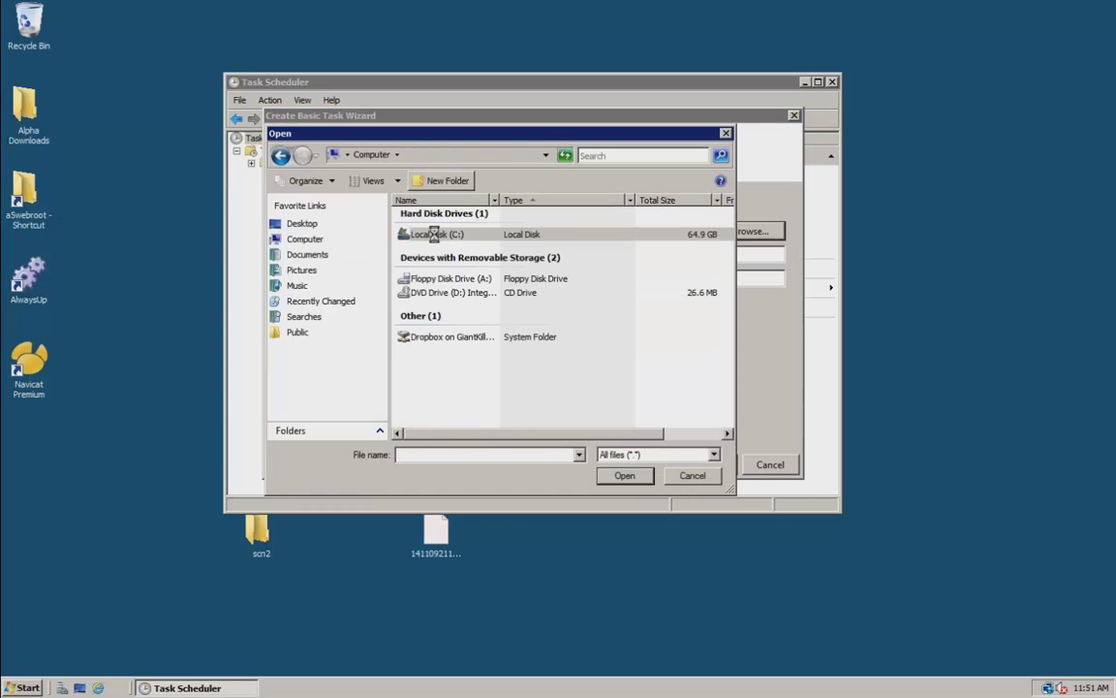
pyautogui.doubleClick(431, 232)
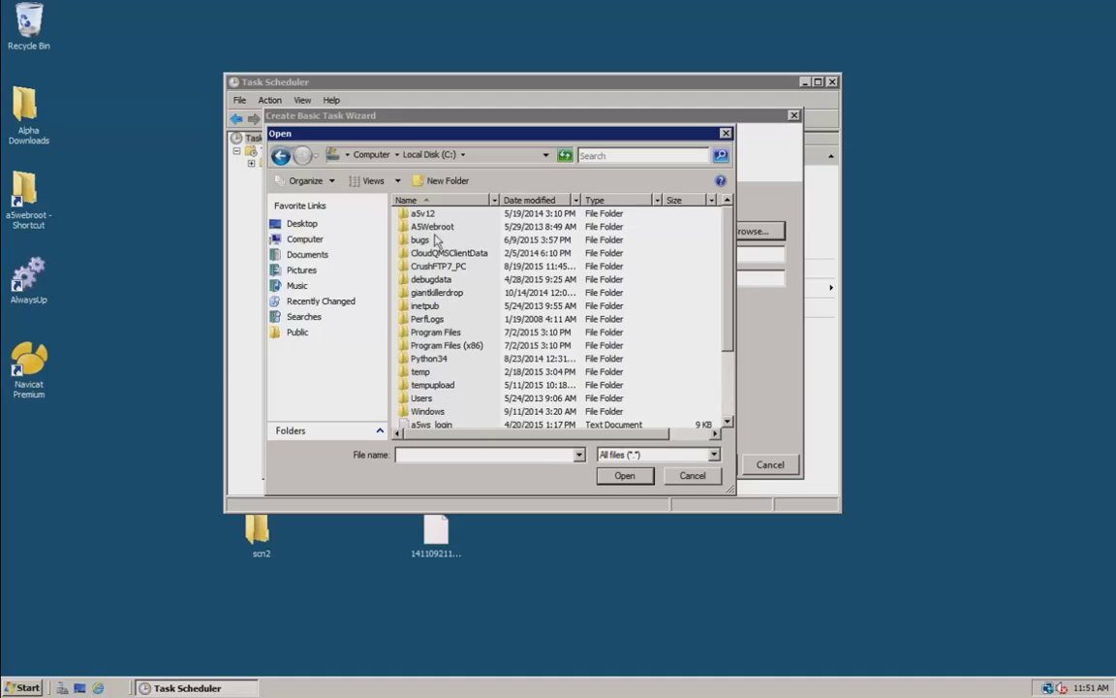
pyautogui.doubleClick(436, 346)
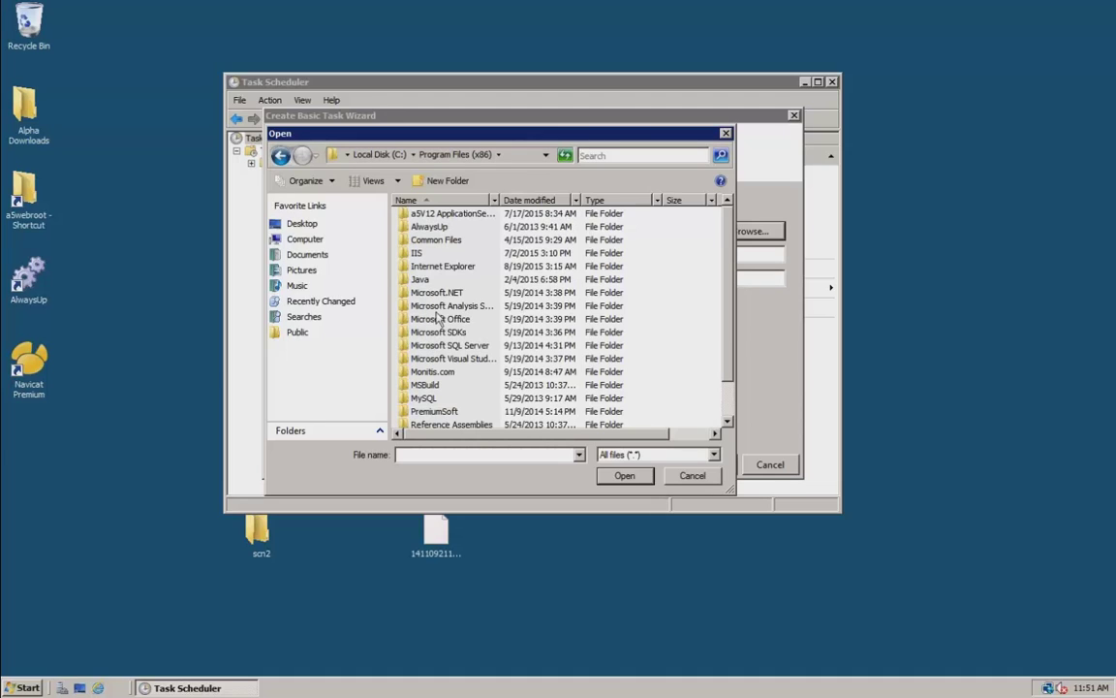
pyautogui.doubleClick(432, 372)
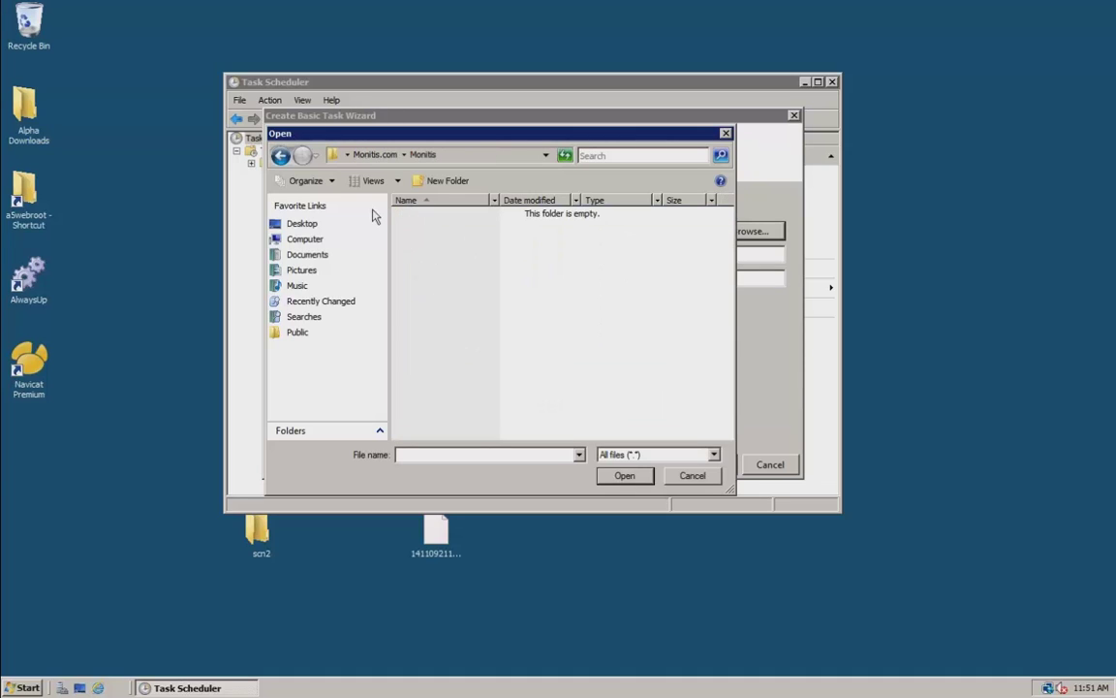
pyautogui.click(692, 475)
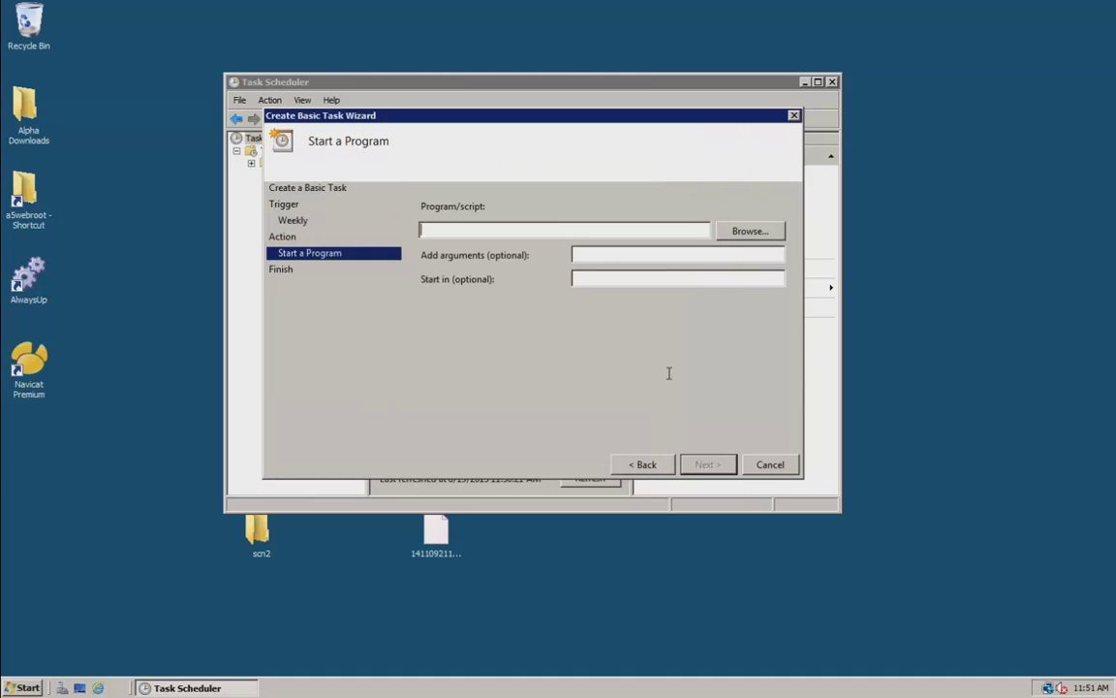
pyautogui.click(601, 254)
pyautogui.moveTo(380, 120); pyautogui.dragTo(346, 187)
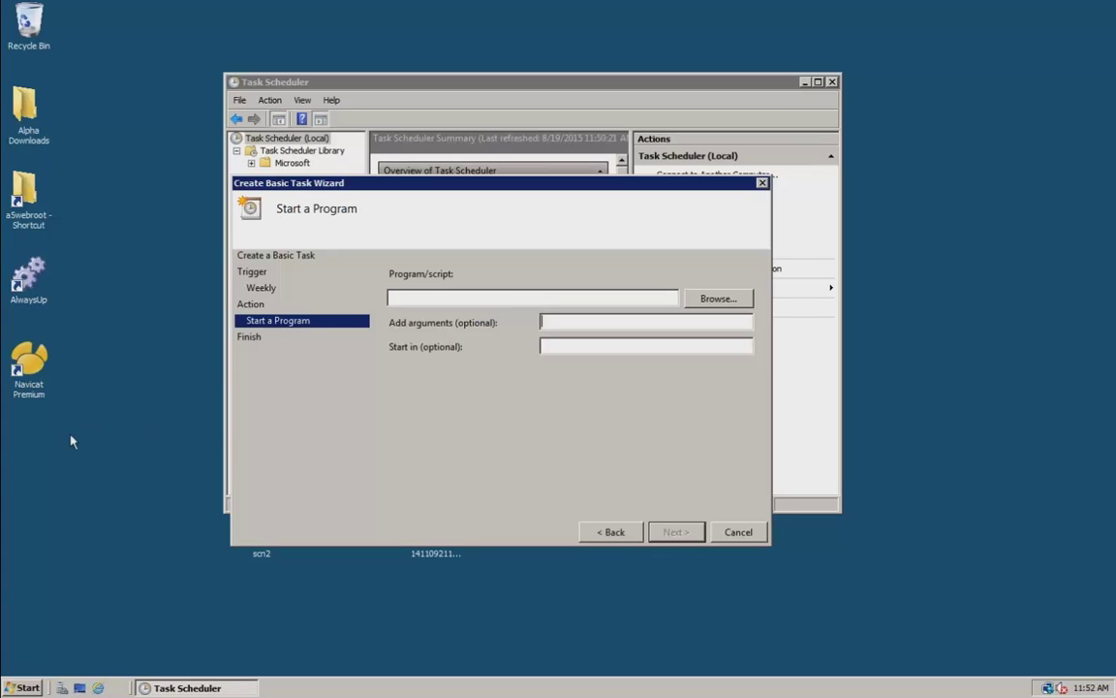
pyautogui.click(417, 297)
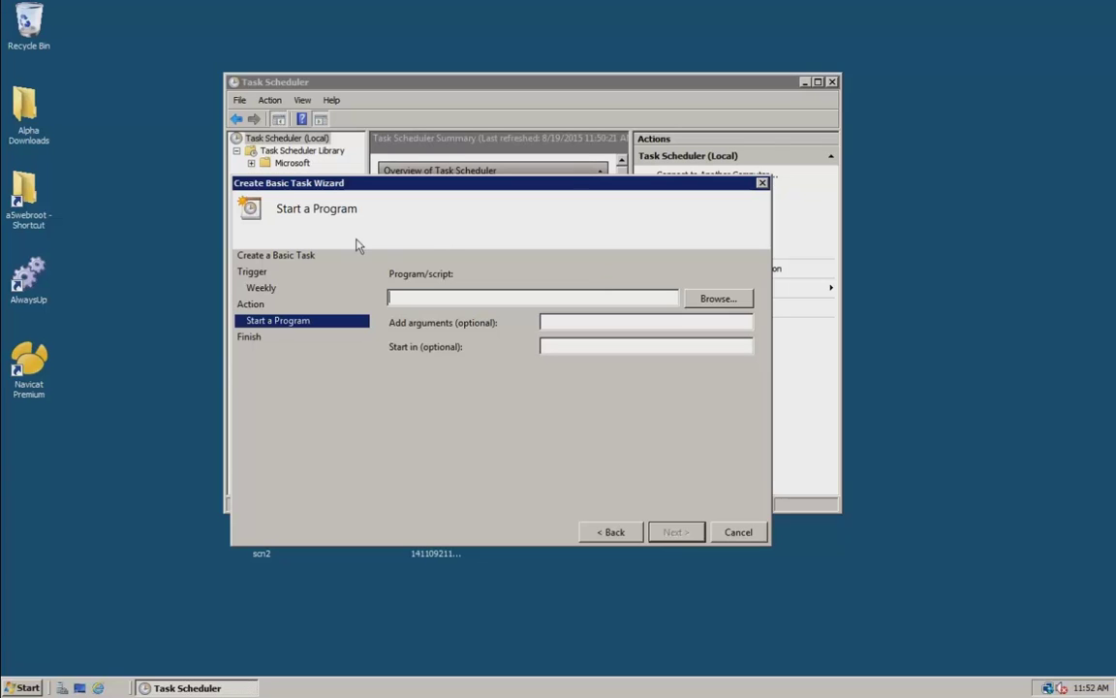
pyautogui.moveTo(441, 192); pyautogui.dragTo(681, 258)
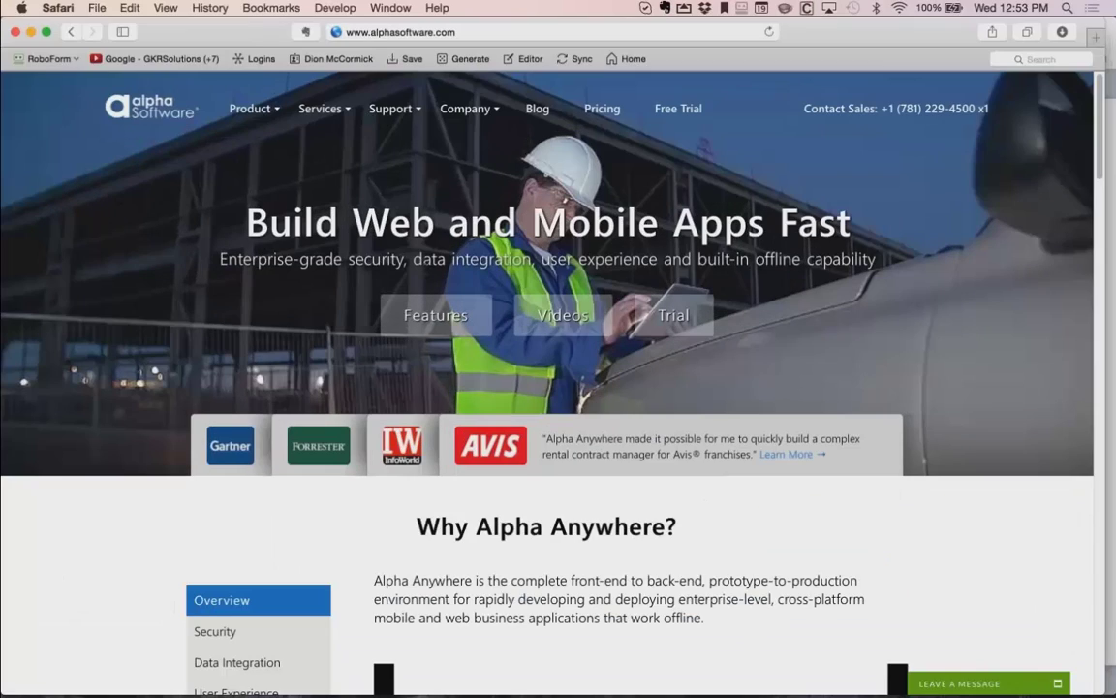
# Step: In a new Safari tab, search the web for "winautomation" and open the WinAutomation website
pyautogui.press('super+t')
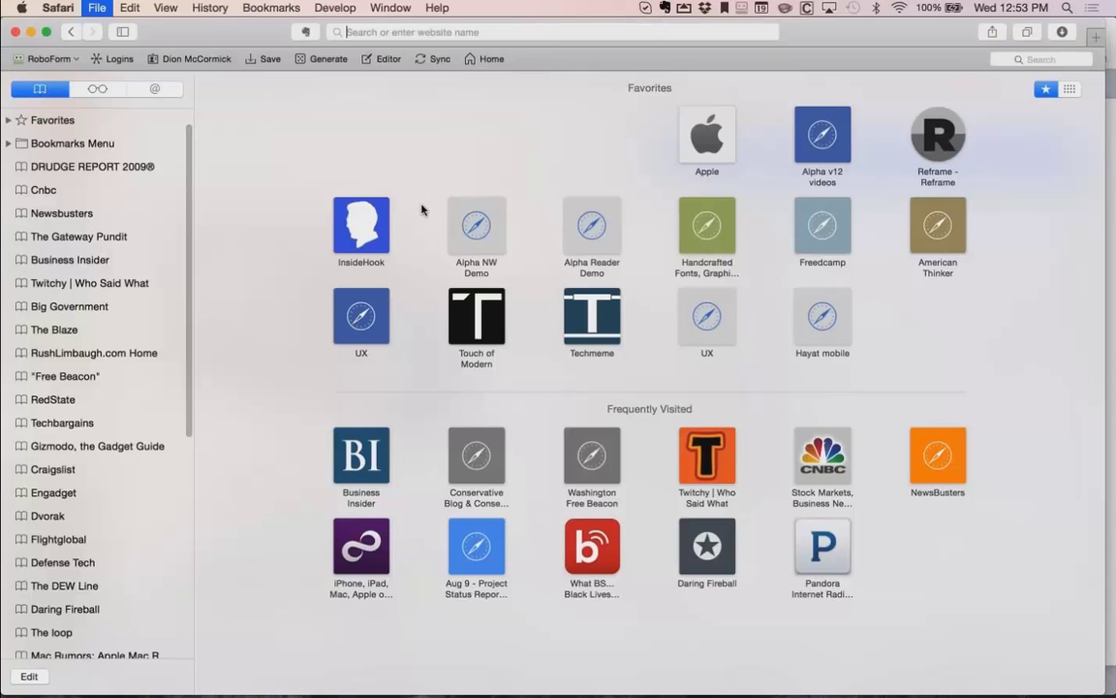
pyautogui.write('winauti')
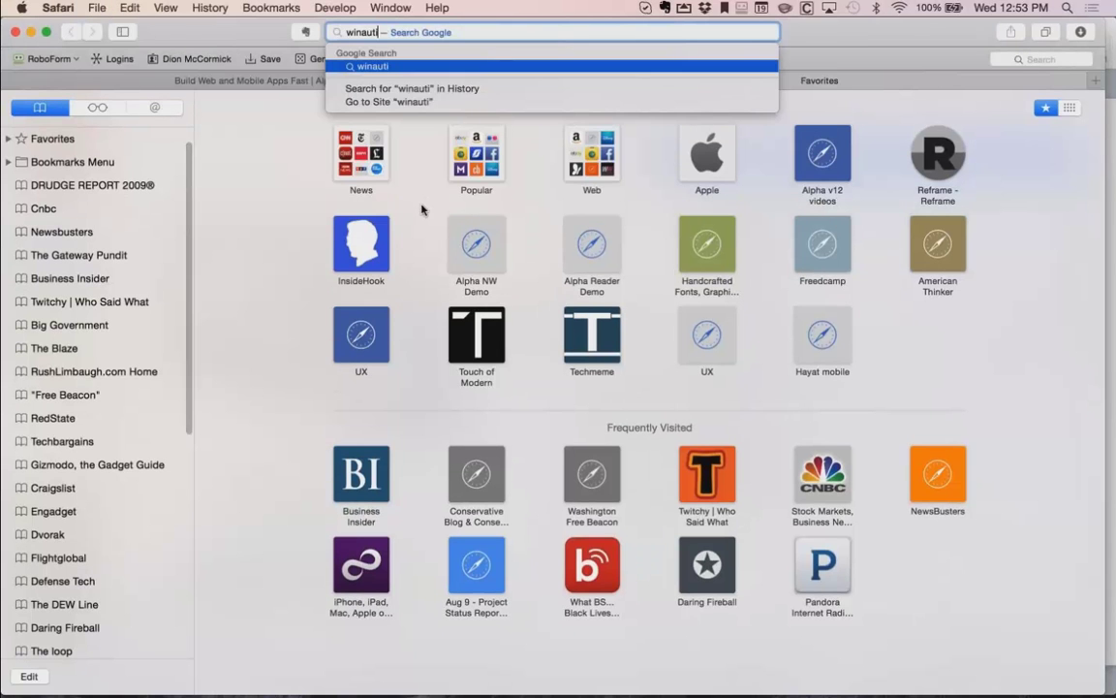
pyautogui.press('BackSpace')
pyautogui.write('omation')
pyautogui.press('Return')
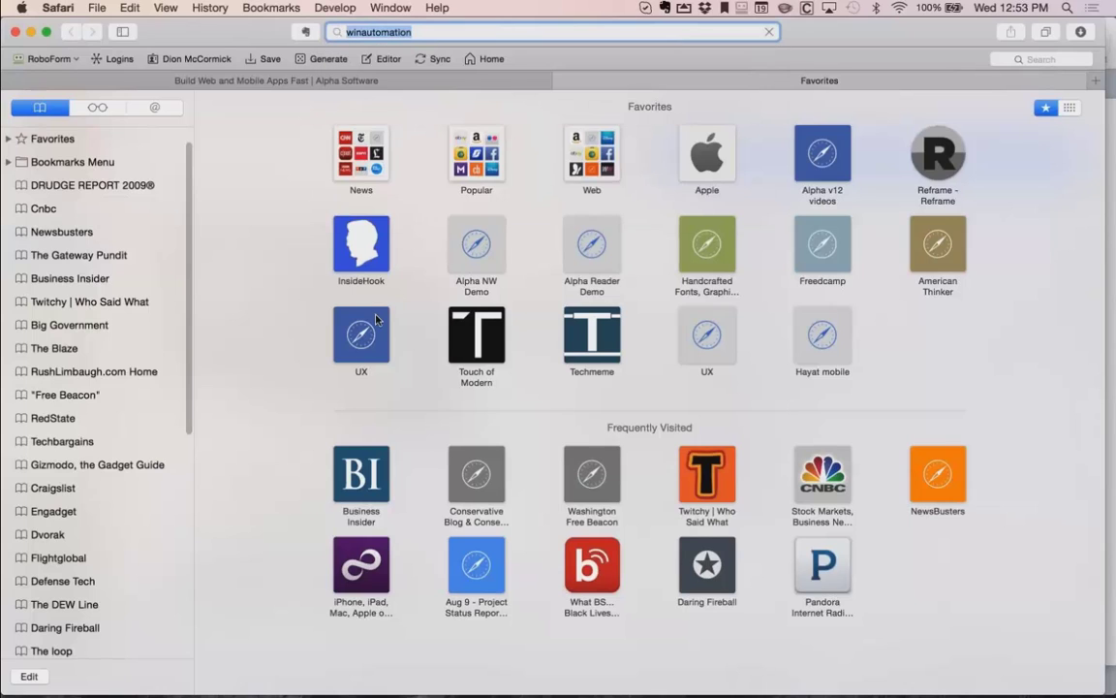
pyautogui.click(279, 230)
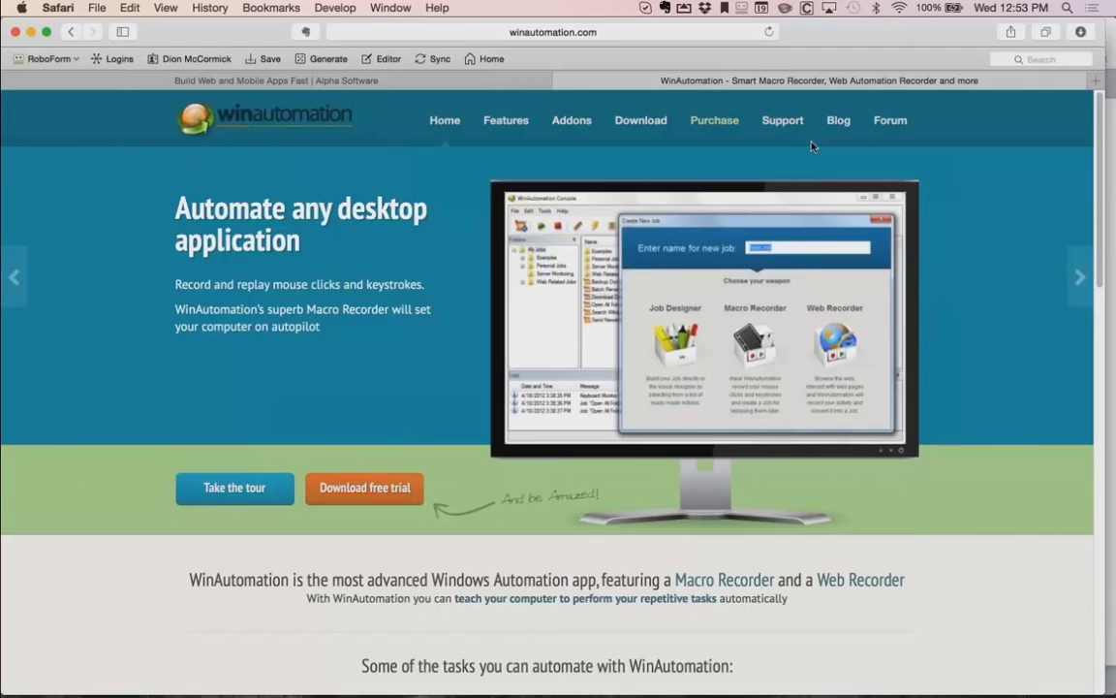
# Step: Check the license prices on the WinAutomation Purchase page and return to the home page
pyautogui.click(714, 120)
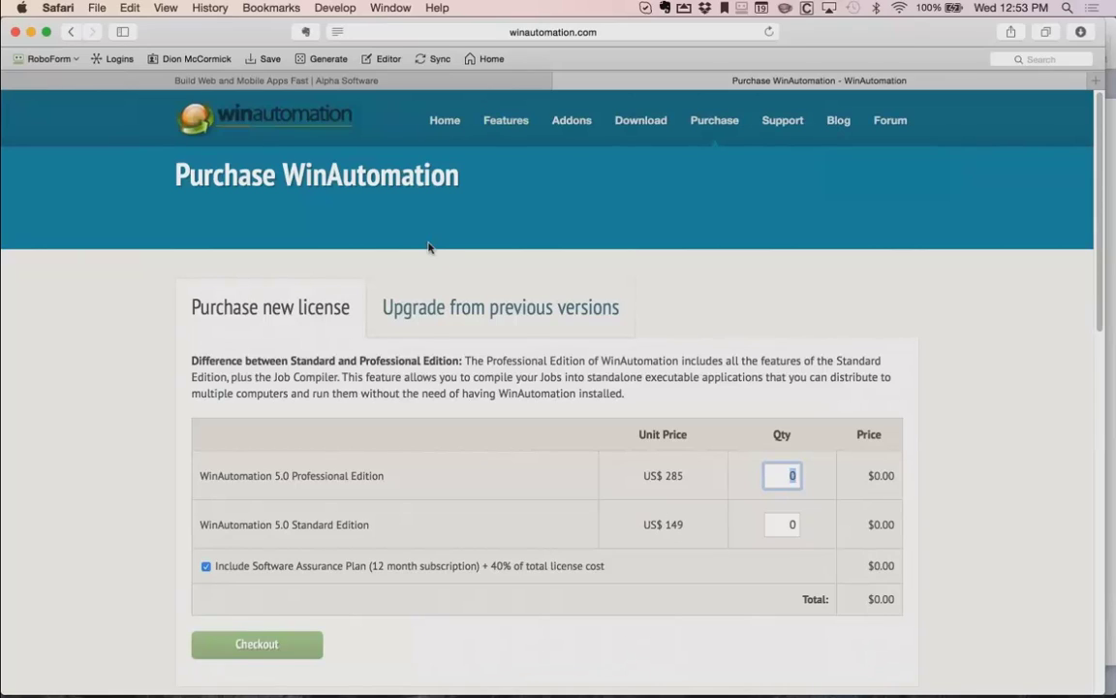
pyautogui.click(68, 32)
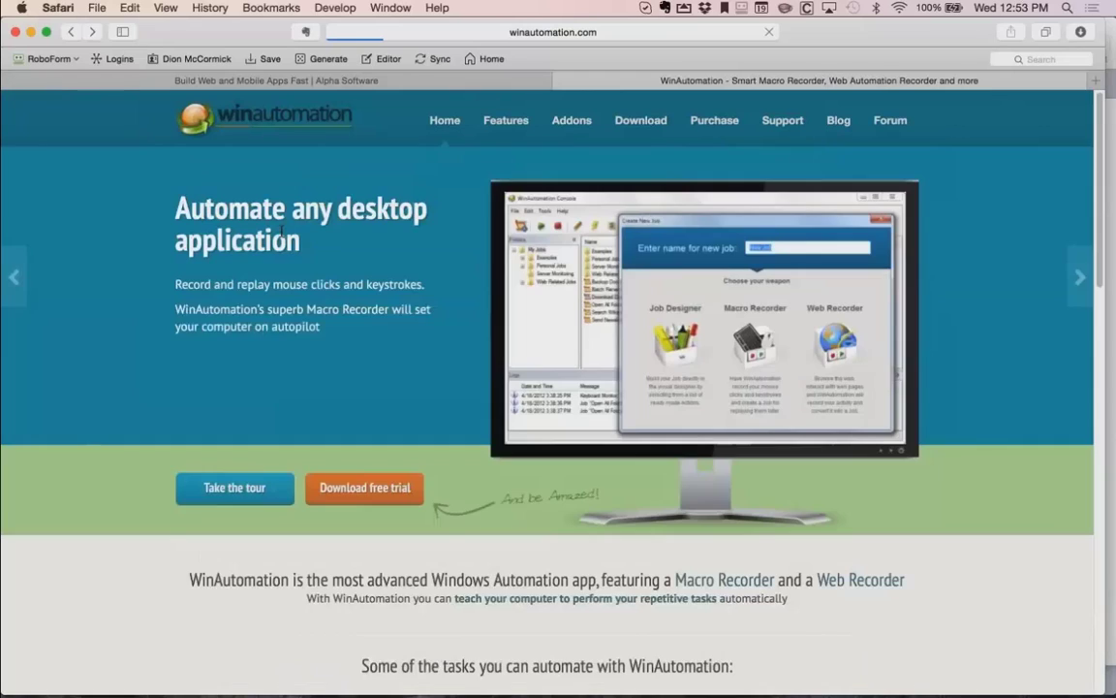
# Step: Review the WinAutomation Features page, from Macro Recorder and Task Scheduler through System Monitoring to Email Automation and Job Compiler
pyautogui.click(505, 123)
pyautogui.scroll(-10, 192, 361)
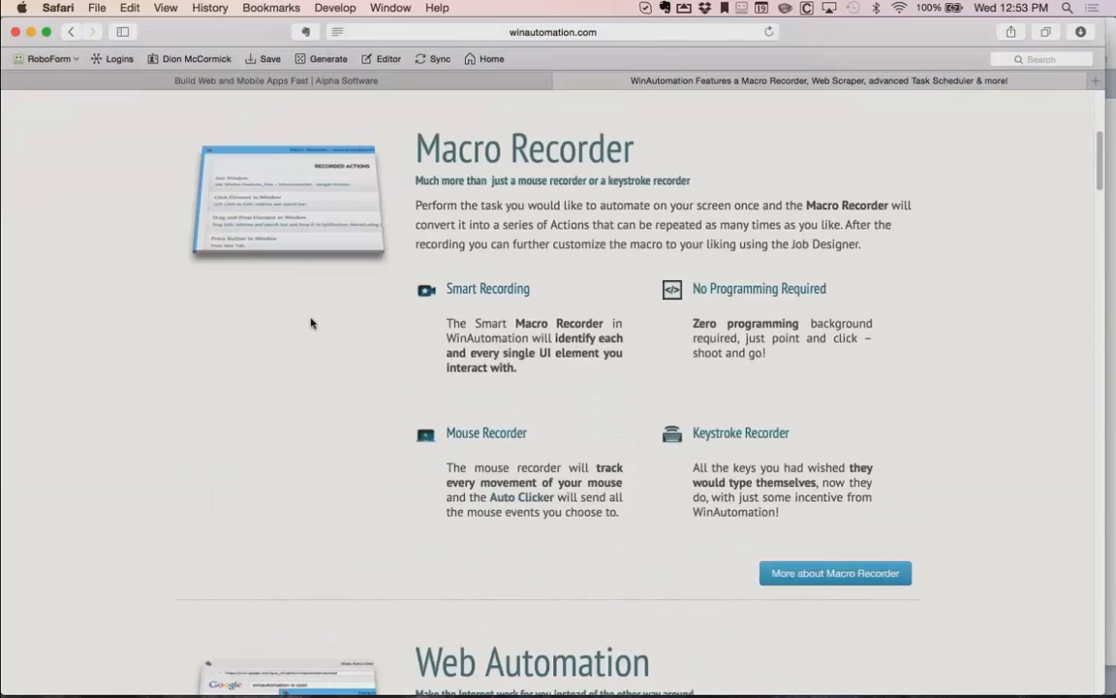
pyautogui.scroll(-5, 312, 323)
pyautogui.scroll(-5, 246, 340)
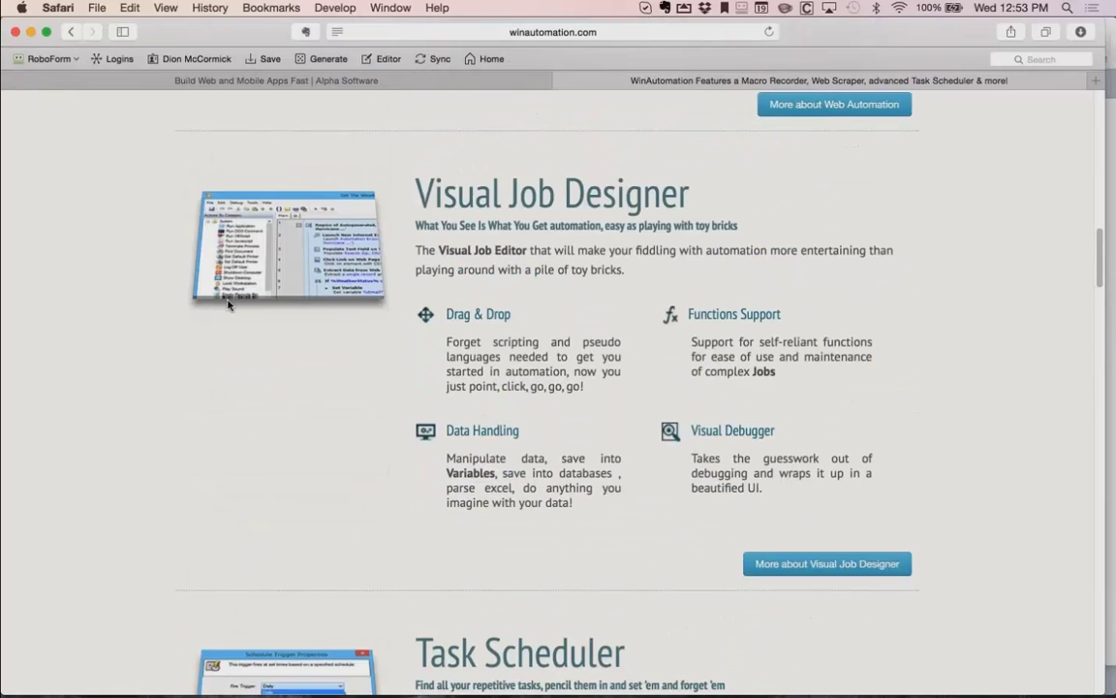
pyautogui.scroll(-4, 229, 305)
pyautogui.scroll(-1, 228, 304)
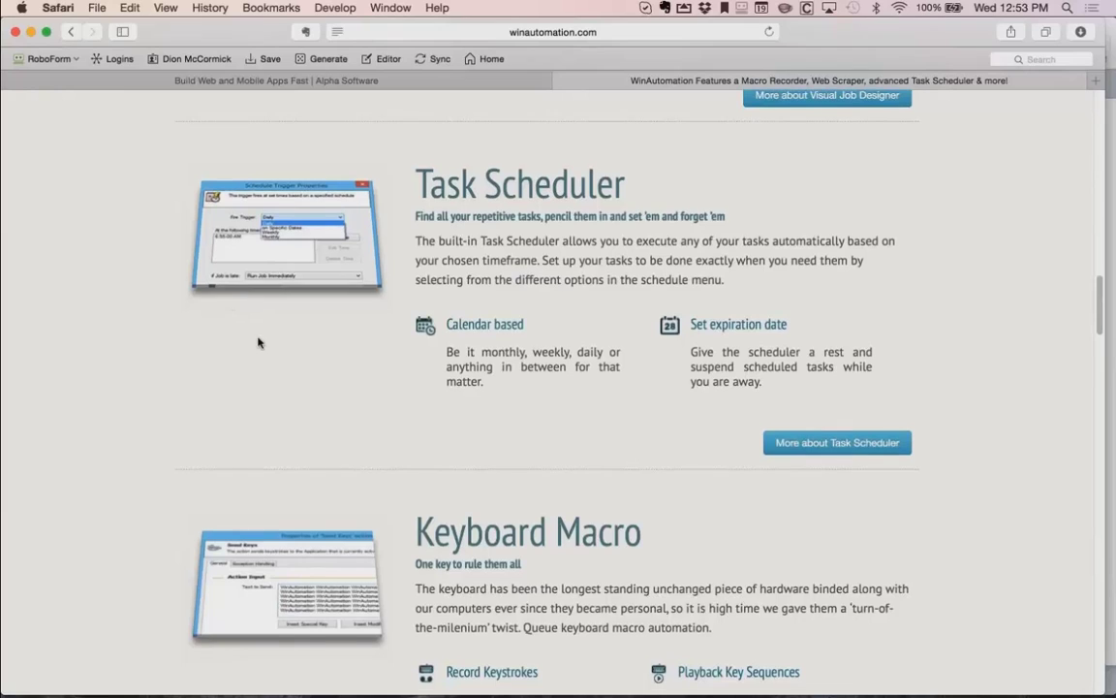
pyautogui.scroll(-4, 258, 341)
pyautogui.scroll(-6, 274, 337)
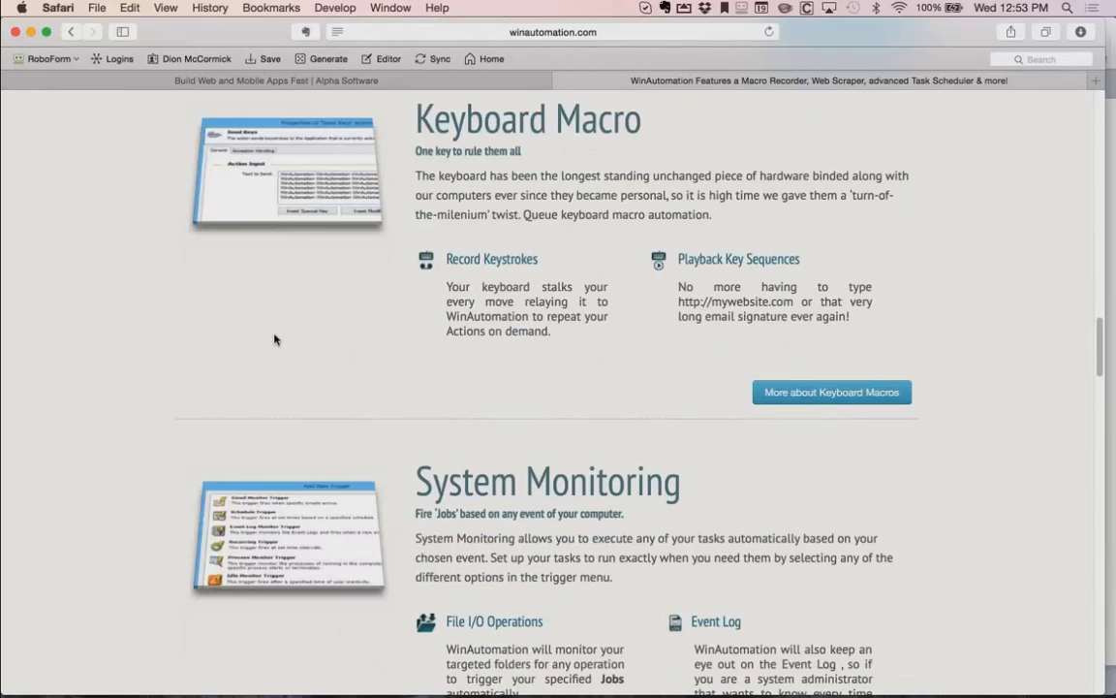
pyautogui.scroll(4, 274, 337)
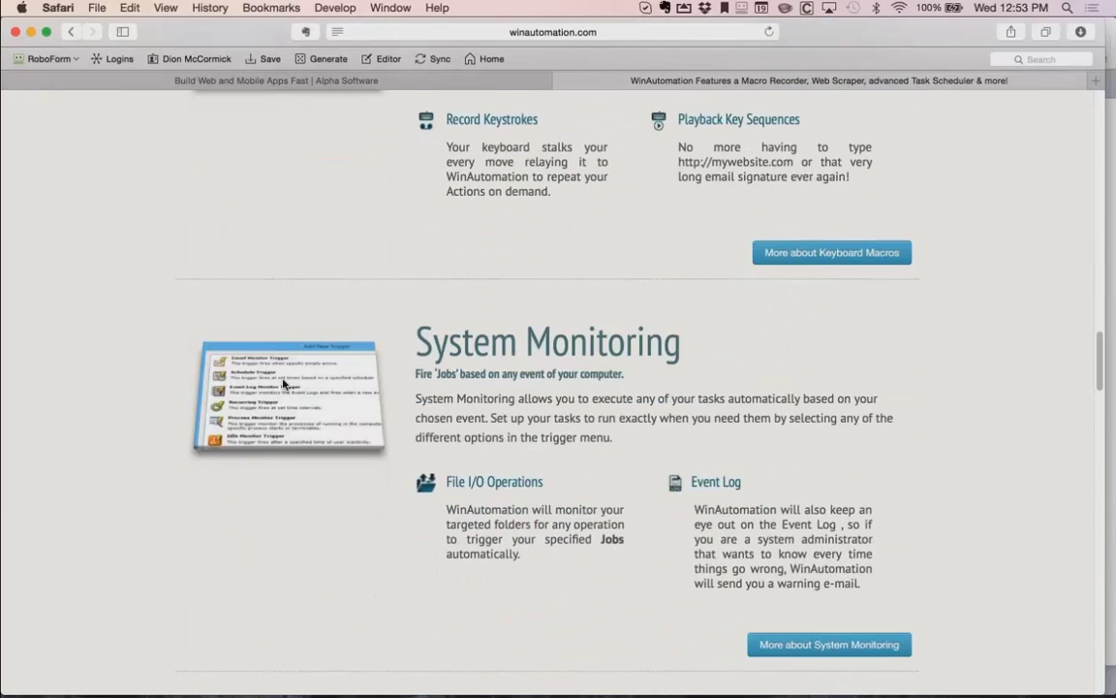
pyautogui.scroll(-5, 284, 385)
pyautogui.scroll(-6, 240, 383)
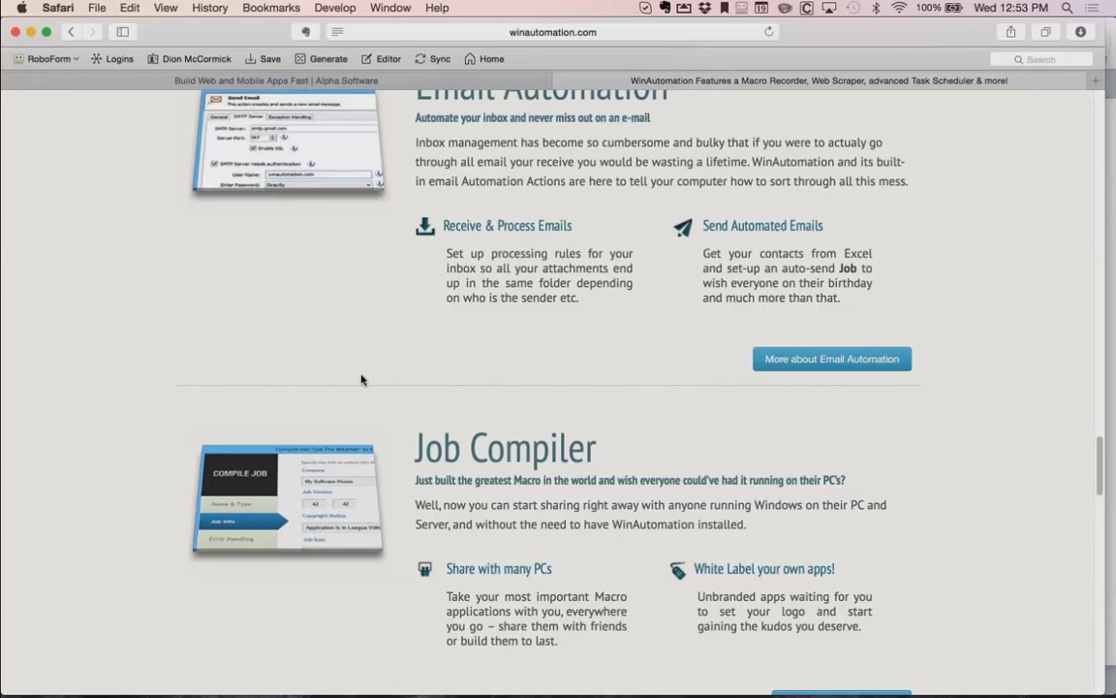
pyautogui.scroll(20, 362, 378)
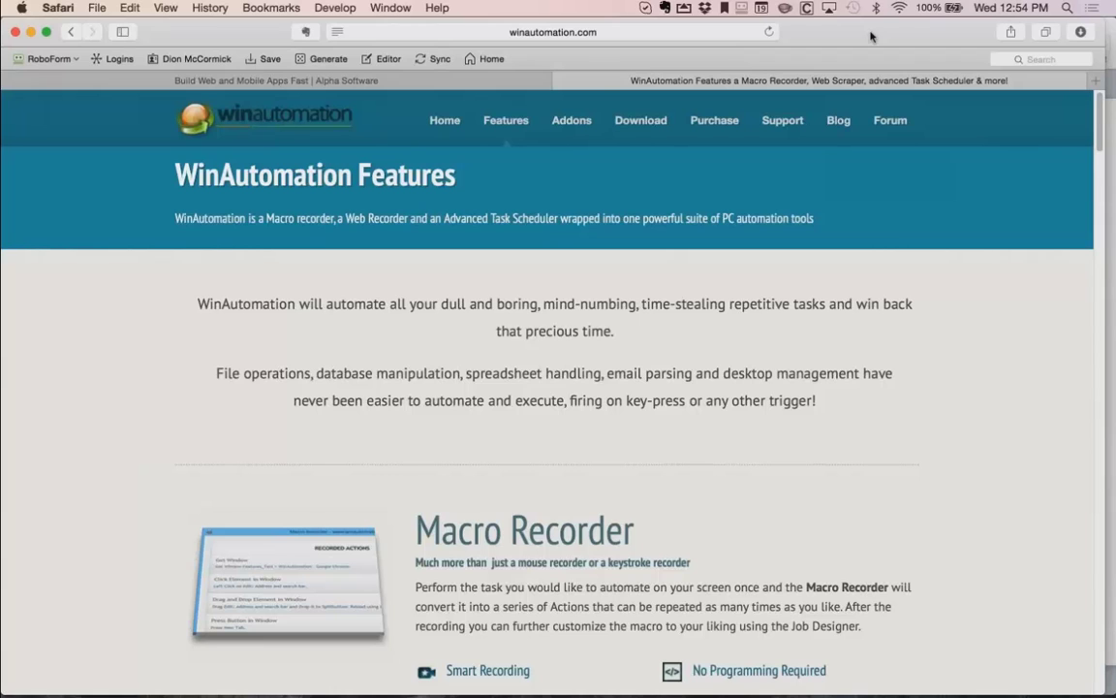
# Step: Switch to the remote server desktop and move the Create Basic Task Wizard further over the Task Scheduler window
pyautogui.hotkey('ctrl', 'Up')
pyautogui.click(642, 41)
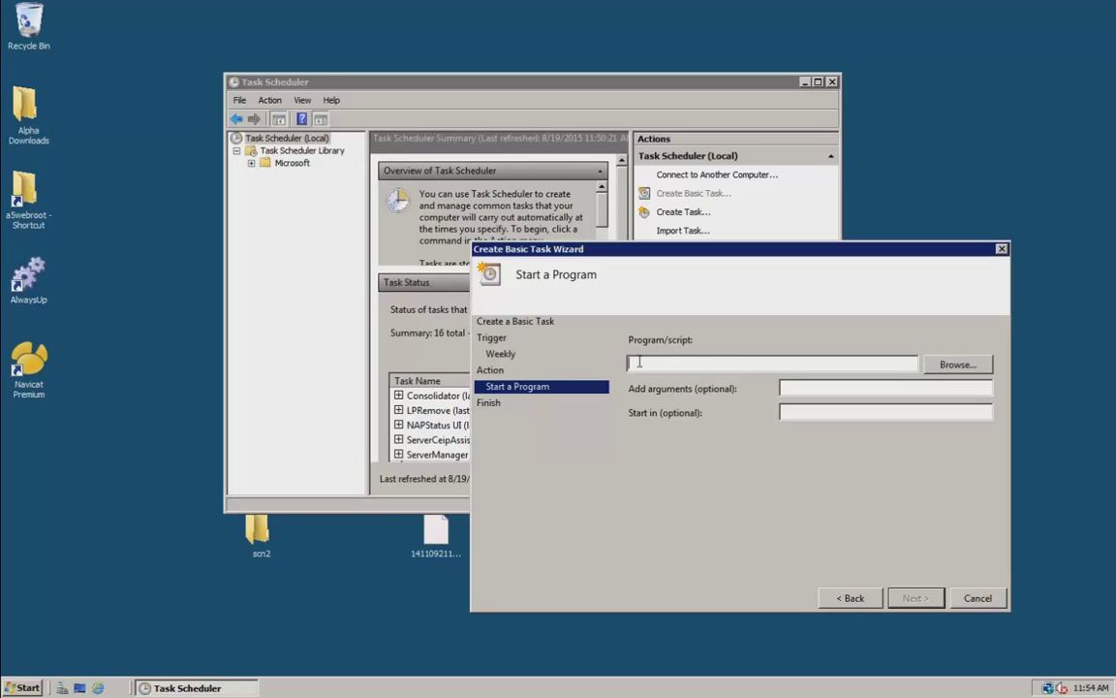
pyautogui.moveTo(581, 248); pyautogui.dragTo(467, 235)
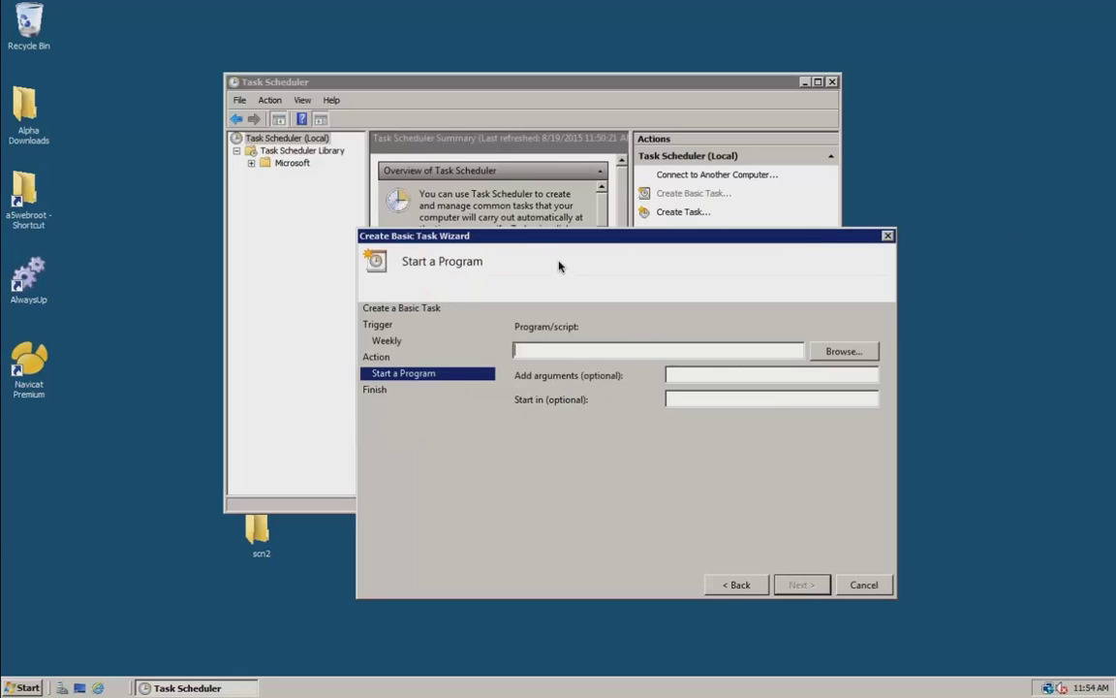
pyautogui.write('c')
pyautogui.press('BackSpace')
pyautogui.hotkey('ctrl', 'Up')
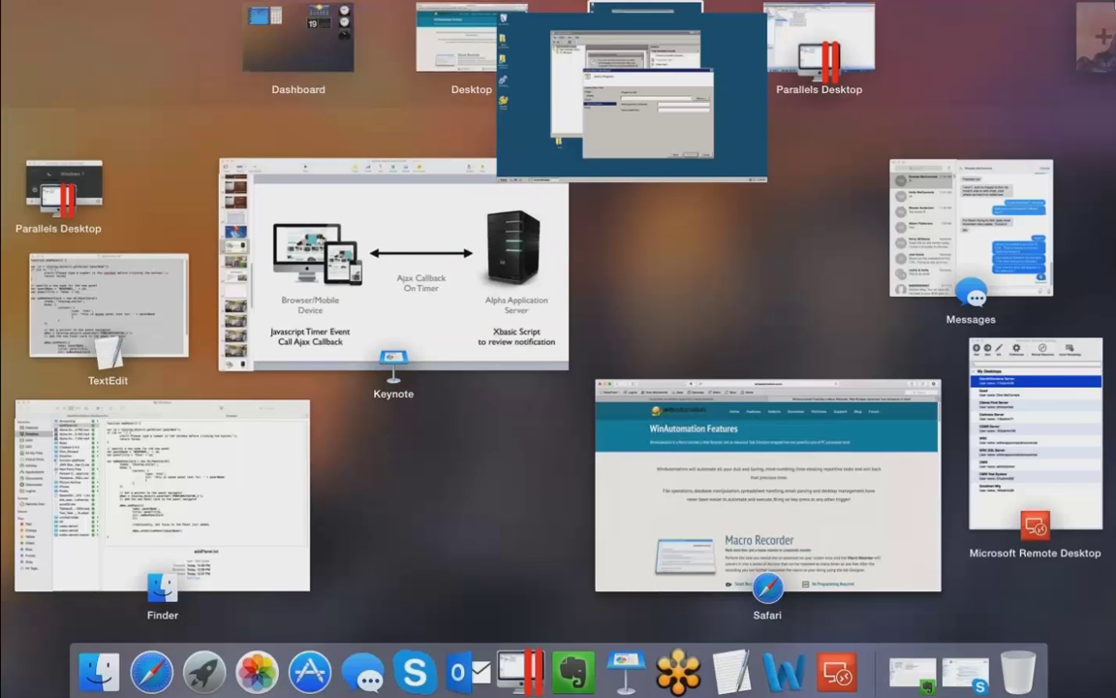
pyautogui.click(496, 257)
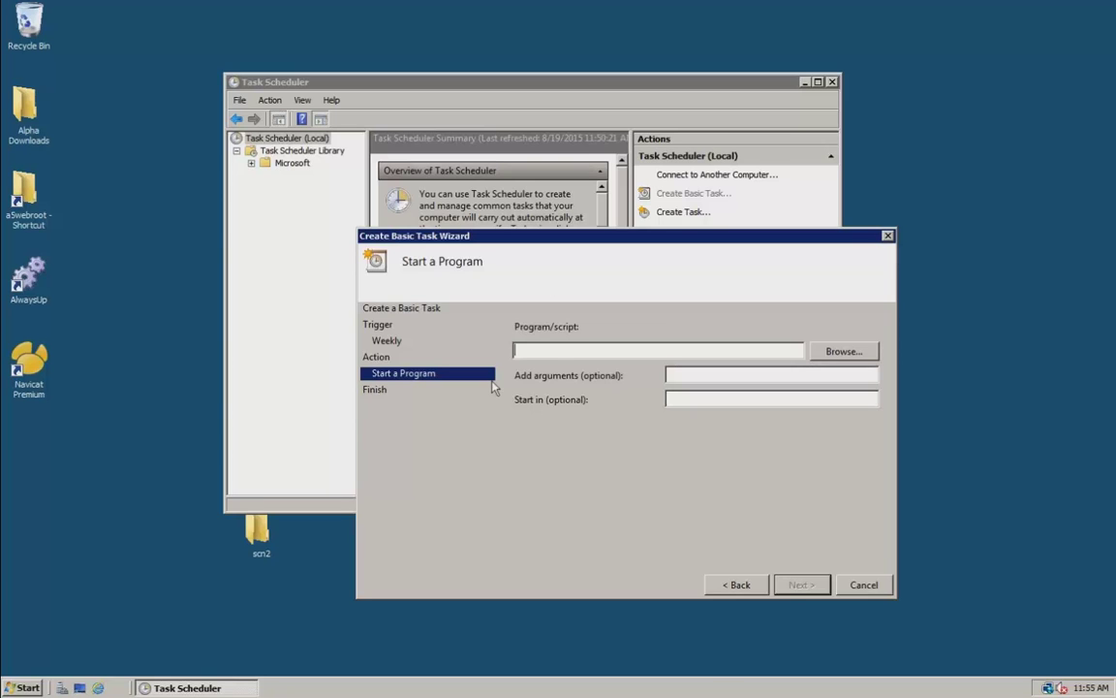
# Step: Switch to Safari and bring up the Alpha Software home page in its existing tab
pyautogui.hotkey('ctrl', 'Up')
pyautogui.click(492, 68)
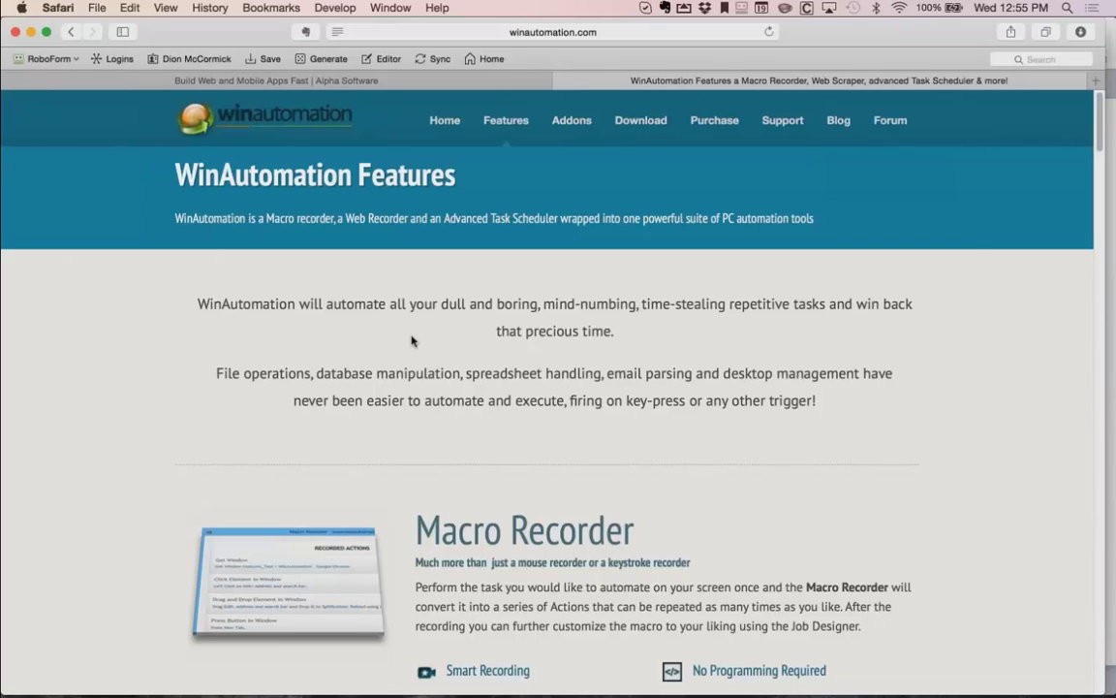
pyautogui.moveTo(513, 674)
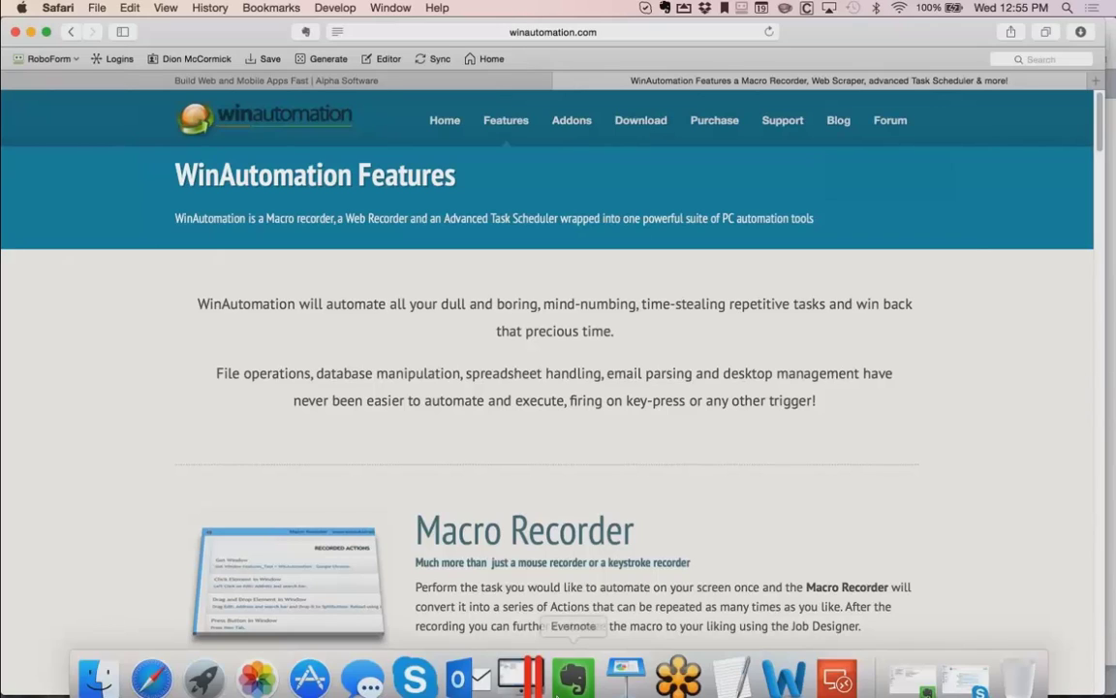
pyautogui.click(825, 666)
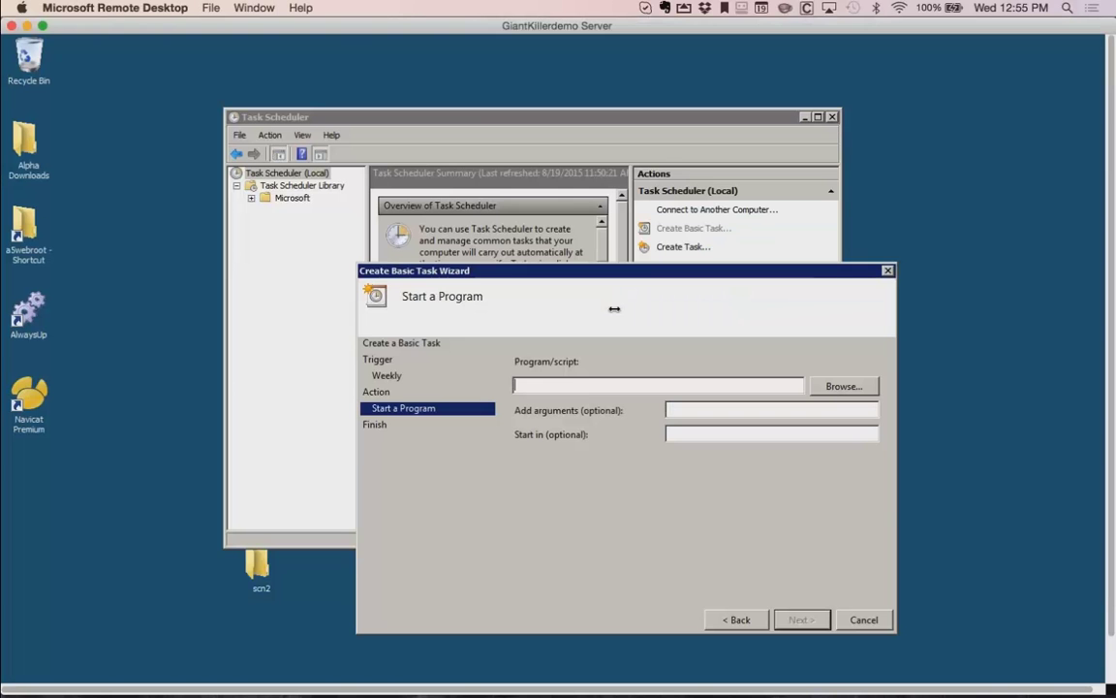
pyautogui.press('super+Tab')
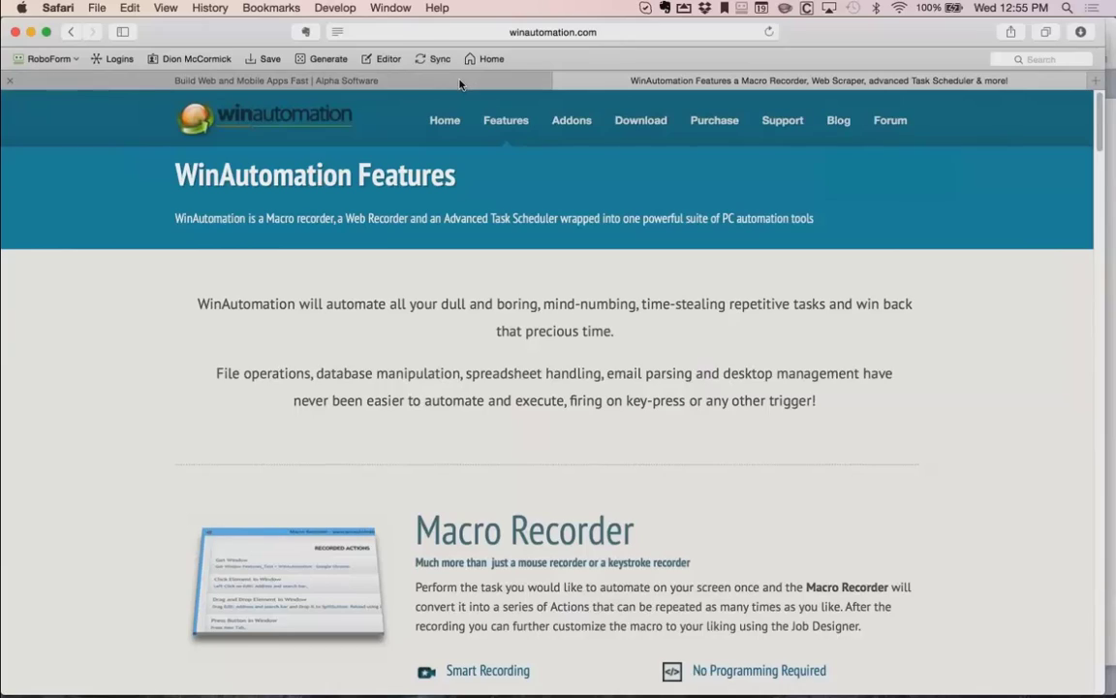
pyautogui.click(417, 77)
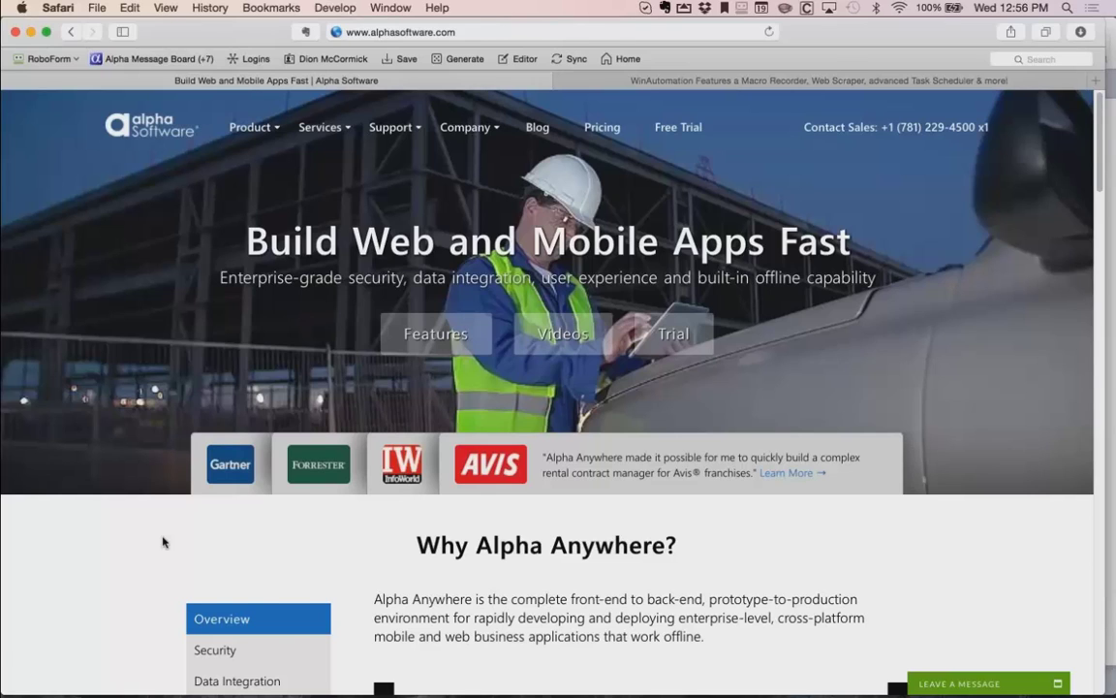
# Step: Switch to the Keynote presentation and show slide 28, the Ajax Callback On Timer diagram
pyautogui.click(625, 666)
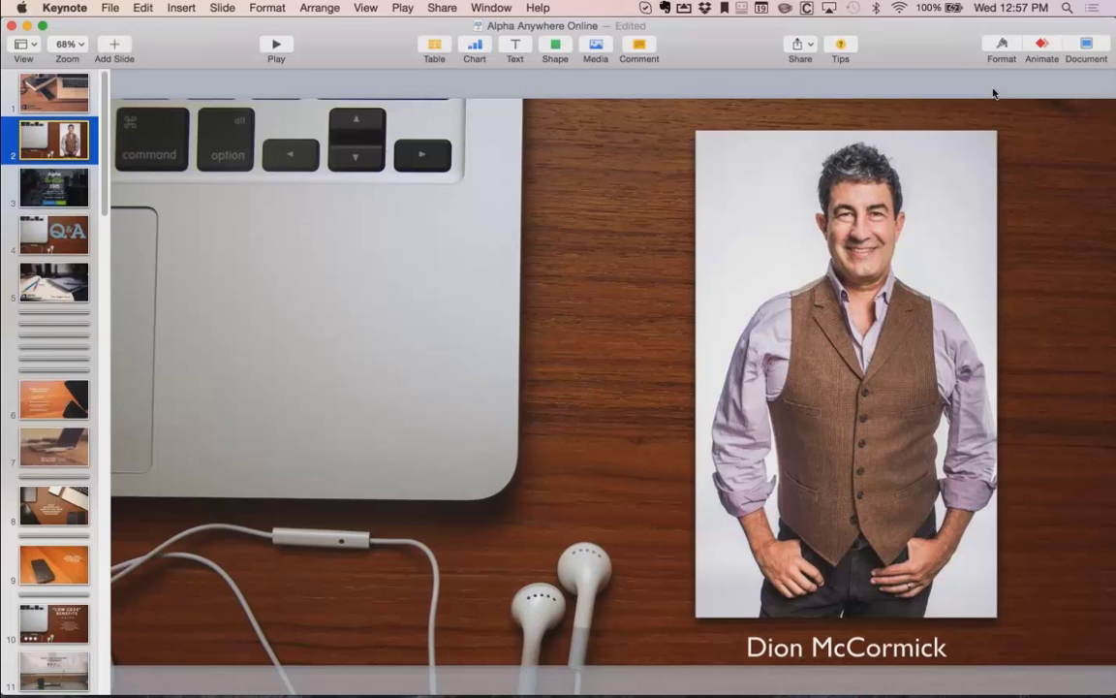
pyautogui.scroll(-14, 54, 291)
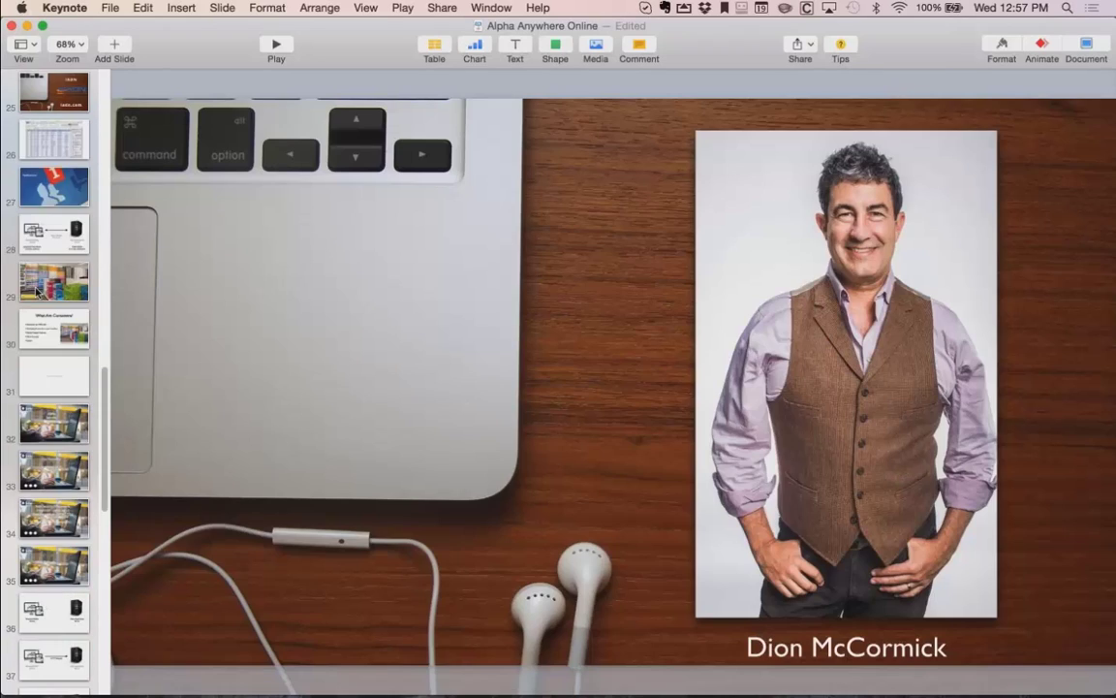
pyautogui.click(54, 234)
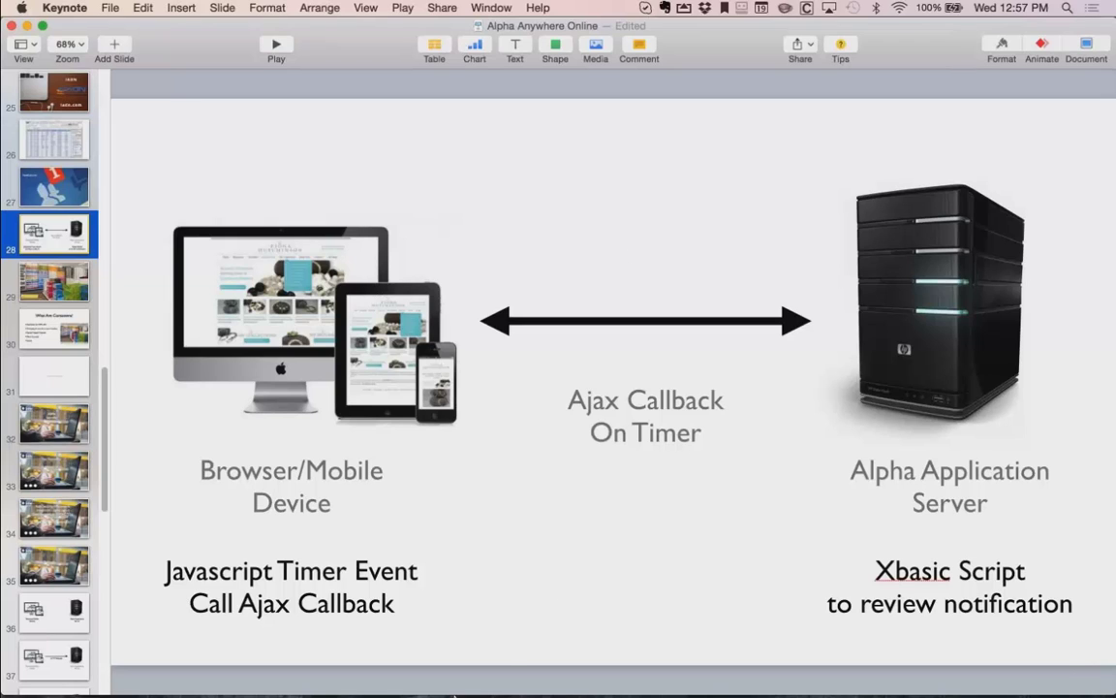
# Step: Switch to Safari and open the ClearDB website in a new tab
pyautogui.moveTo(253, 669)
pyautogui.click(153, 665)
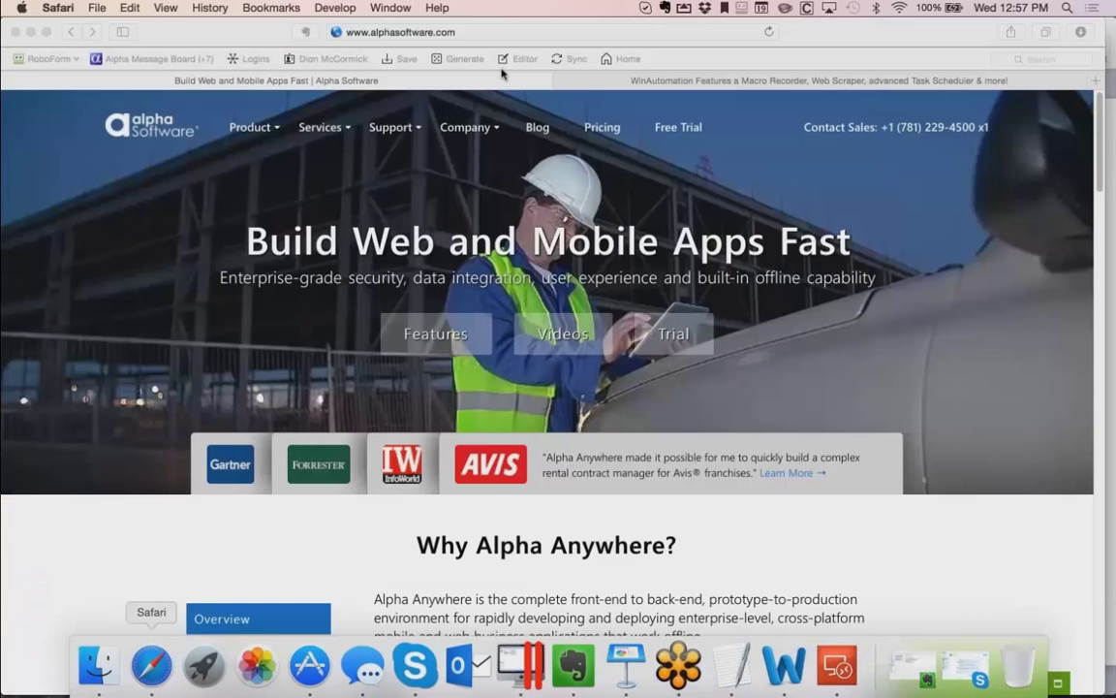
pyautogui.press('cmd+t')
pyautogui.write('clear')
pyautogui.press('Return')
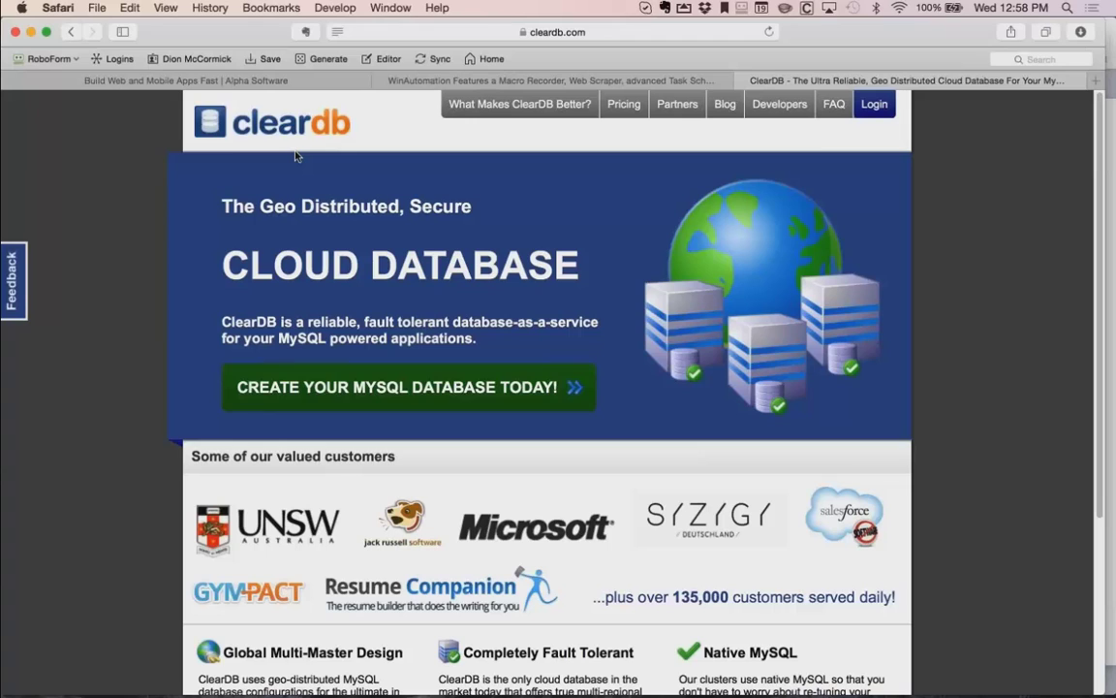
# Step: Switch to Alpha Anywhere and review the addPanel Javascript function of panel_dynamic_parent_ux, highlighting the panel card's content block
pyautogui.hotkey('ctrl', 'Up')
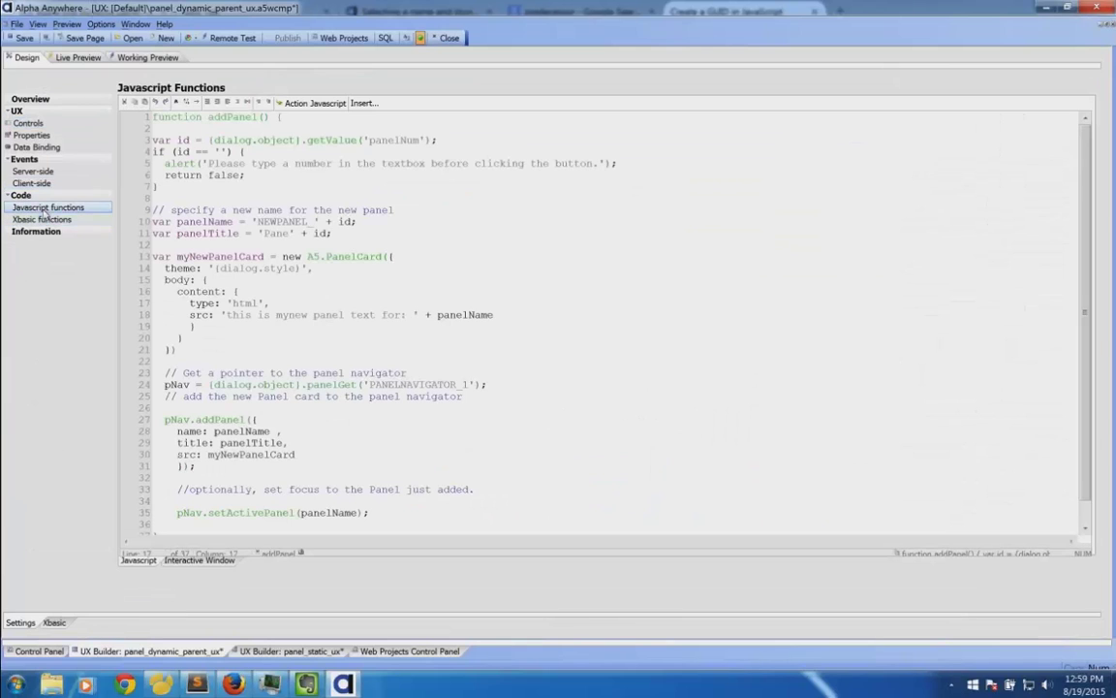
pyautogui.click(270, 233)
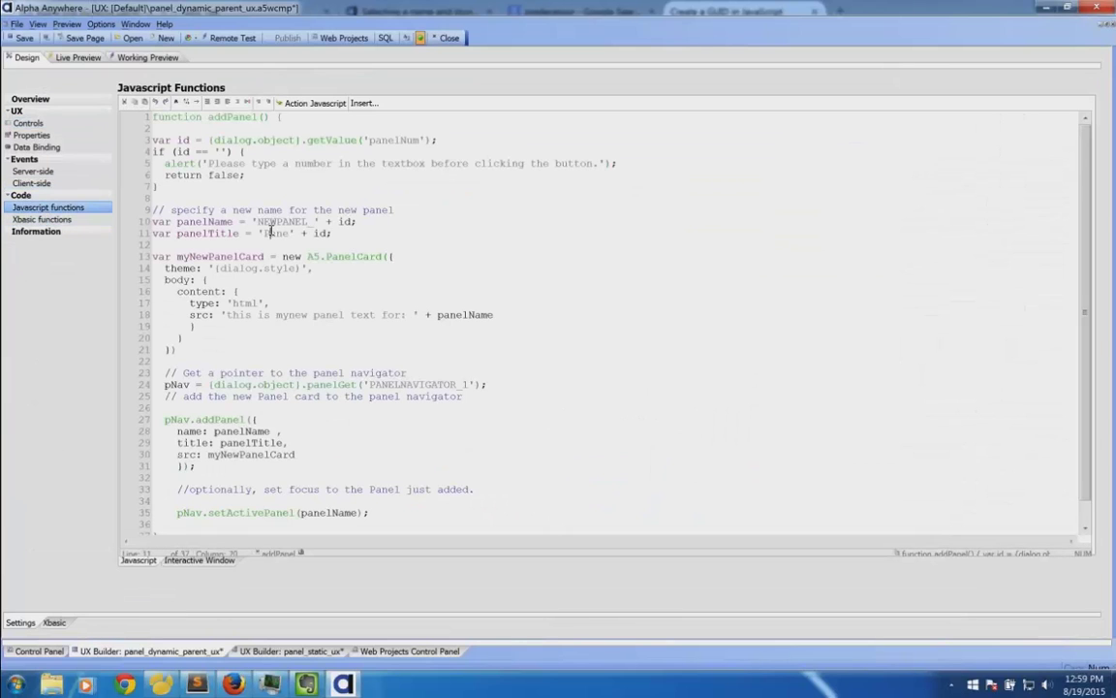
pyautogui.scroll(-1, 270, 232)
pyautogui.scroll(1, 263, 182)
pyautogui.scroll(-2, 265, 191)
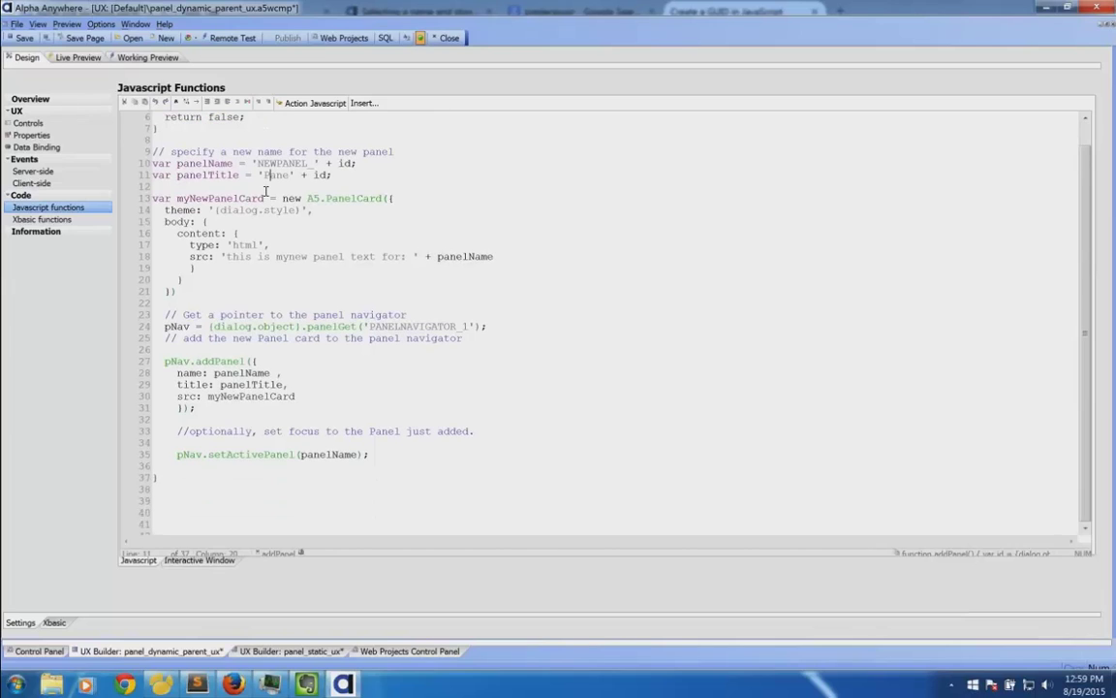
pyautogui.scroll(-1, 265, 190)
pyautogui.scroll(-1, 266, 191)
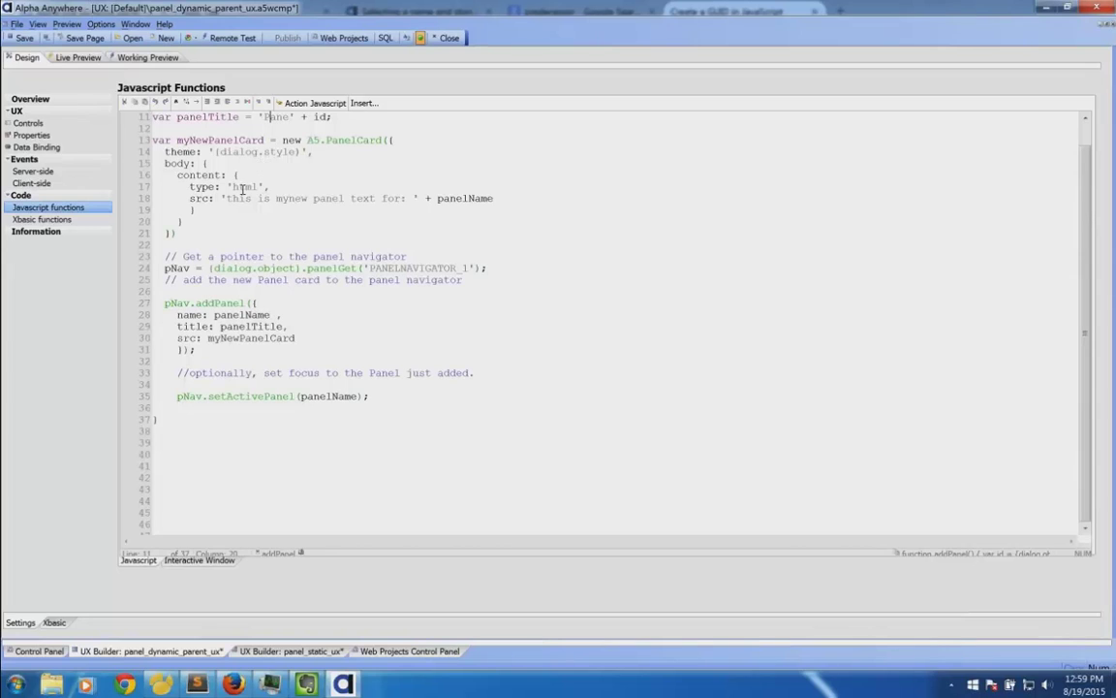
pyautogui.moveTo(153, 174); pyautogui.dragTo(494, 199)
pyautogui.click(247, 213)
pyautogui.hotkey('ctrl', 'Up')
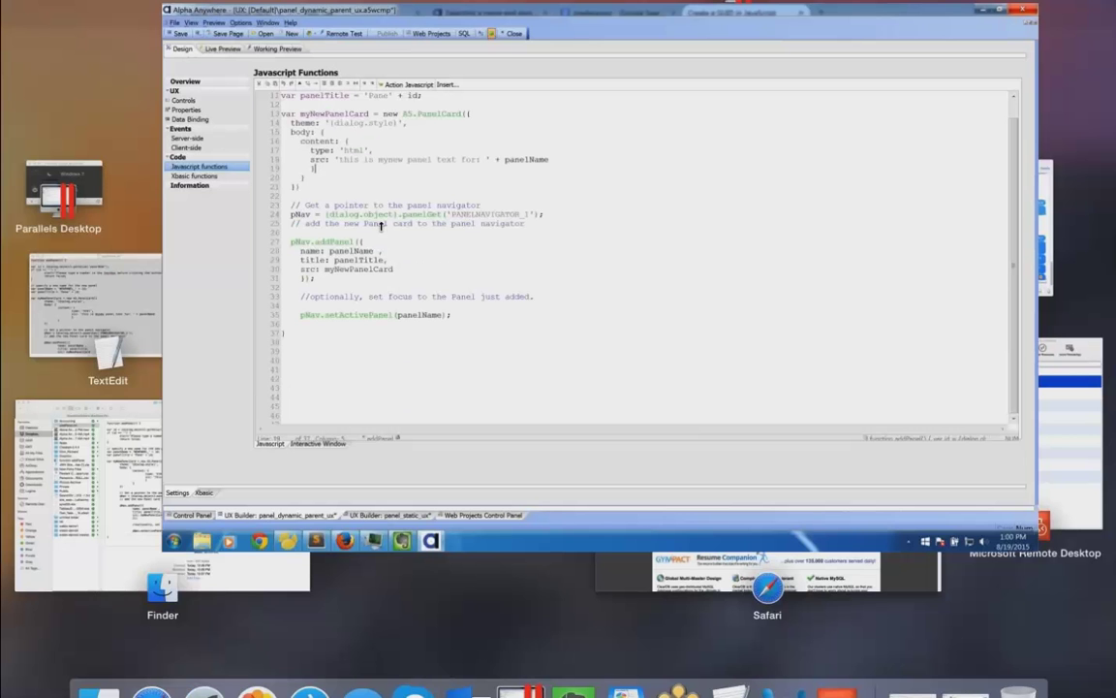